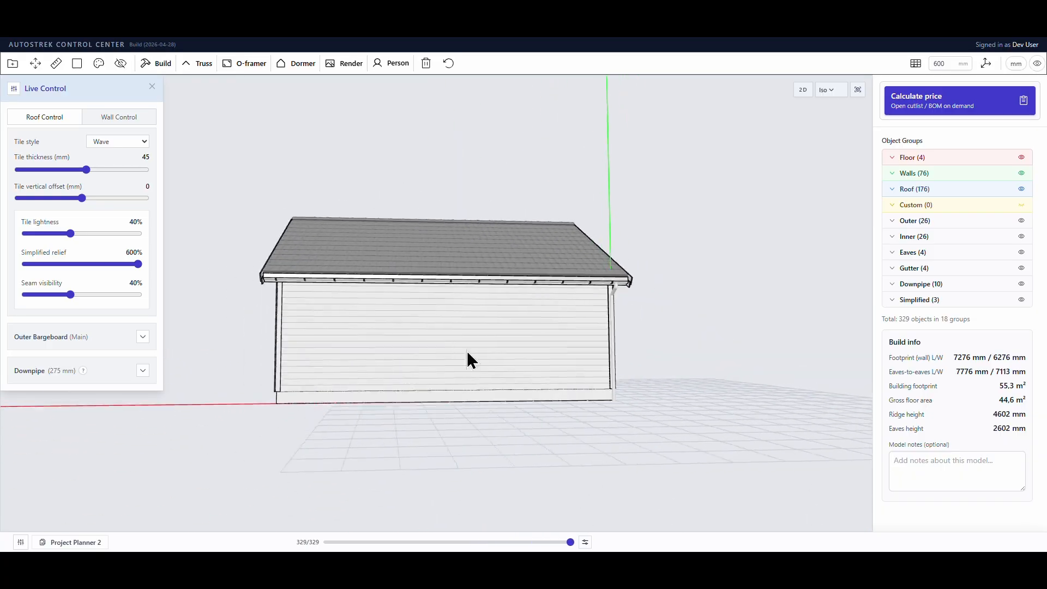
Set up a Double Garage with 8500 mm length, 2500 mm wall height, 38° roof angle and Gable / Beam structure, and open its advanced settings
scroll(525, 353, up, 5)
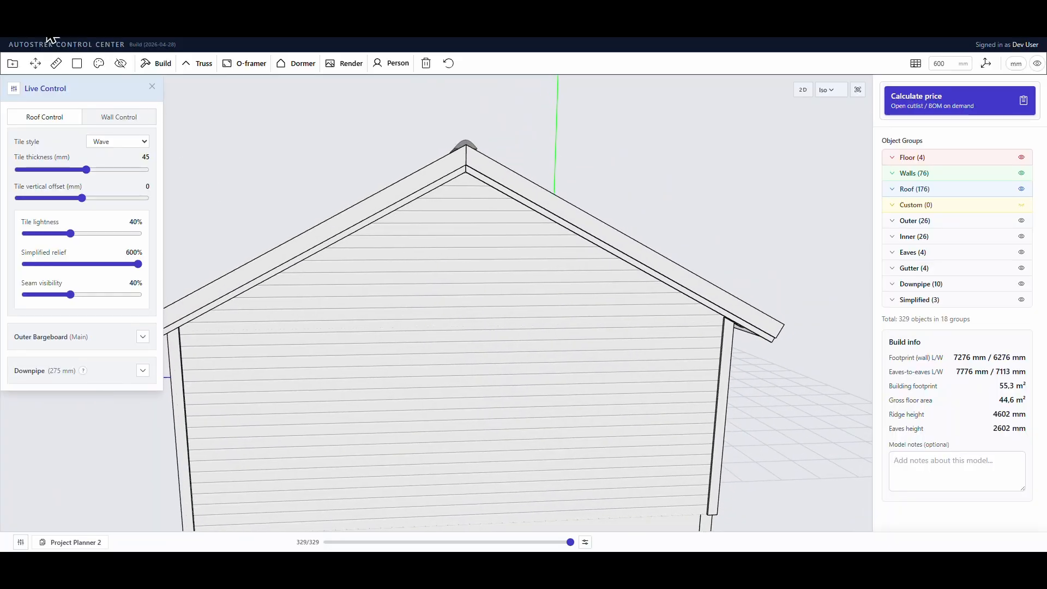
click(65, 42)
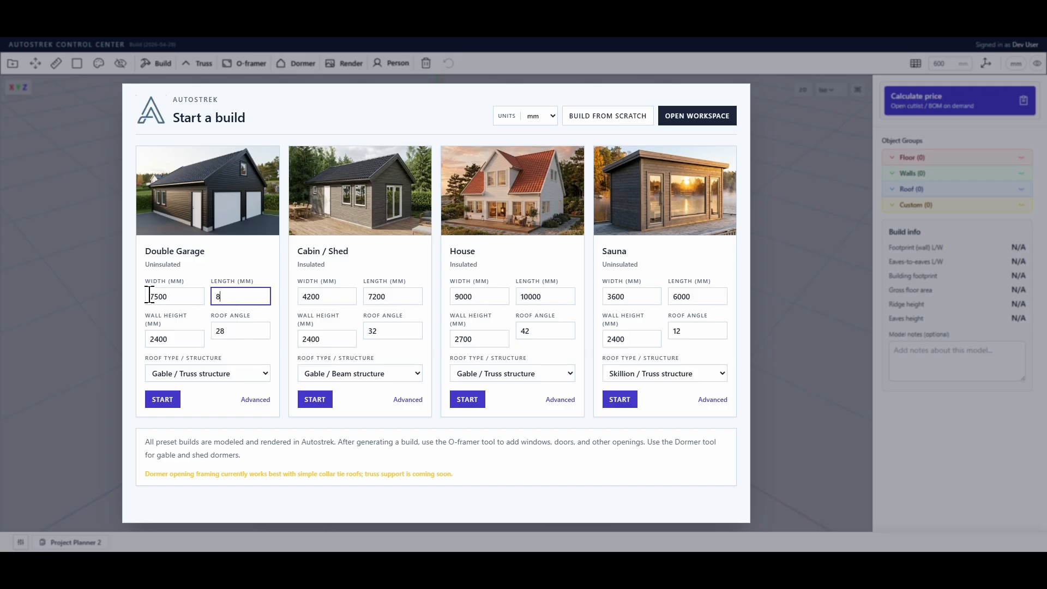
text(38)
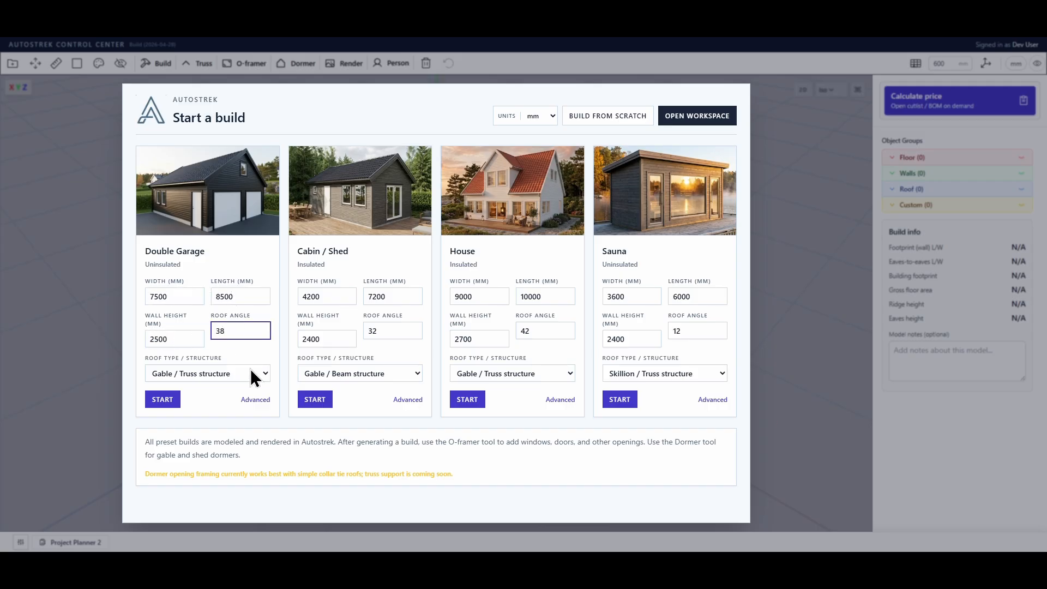
click(230, 372)
click(202, 408)
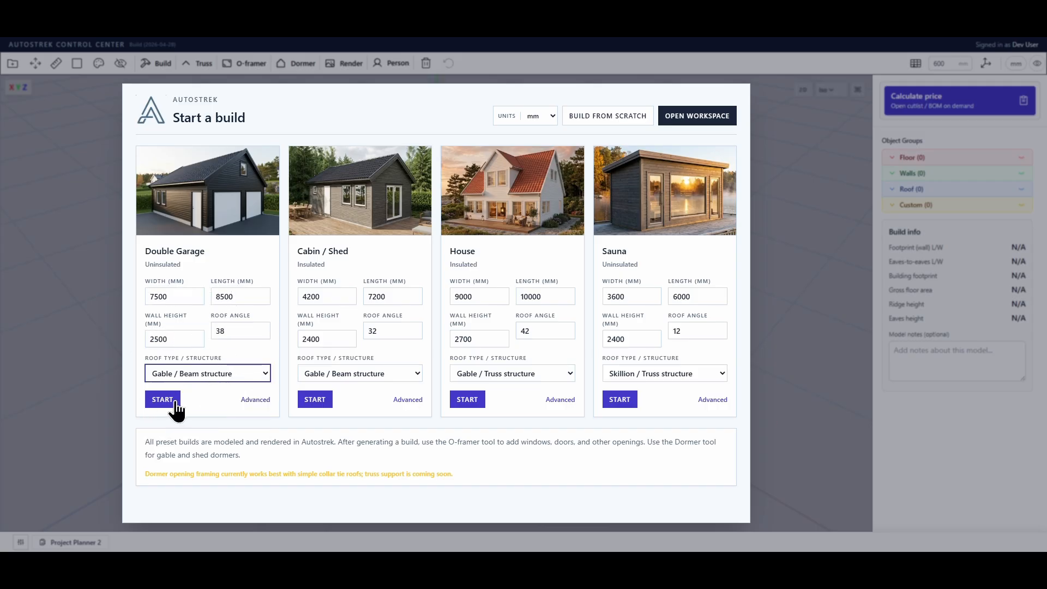
click(256, 400)
Set the rafter height to 198 mm in the roof structure settings and generate the building
scroll(594, 226, down, 3)
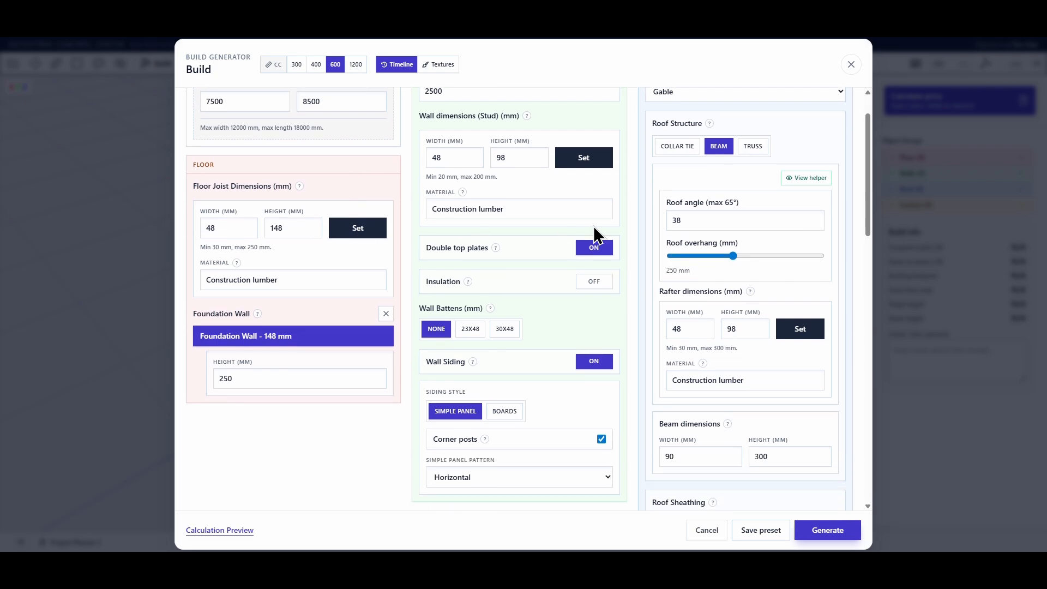
scroll(770, 236, down, 2)
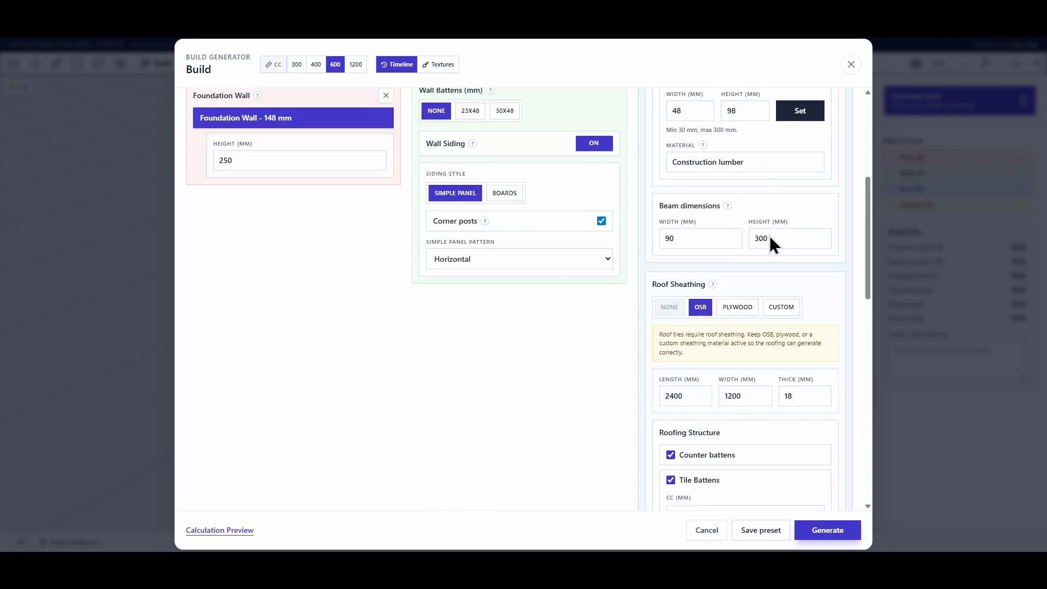
scroll(600, 289, up, 4)
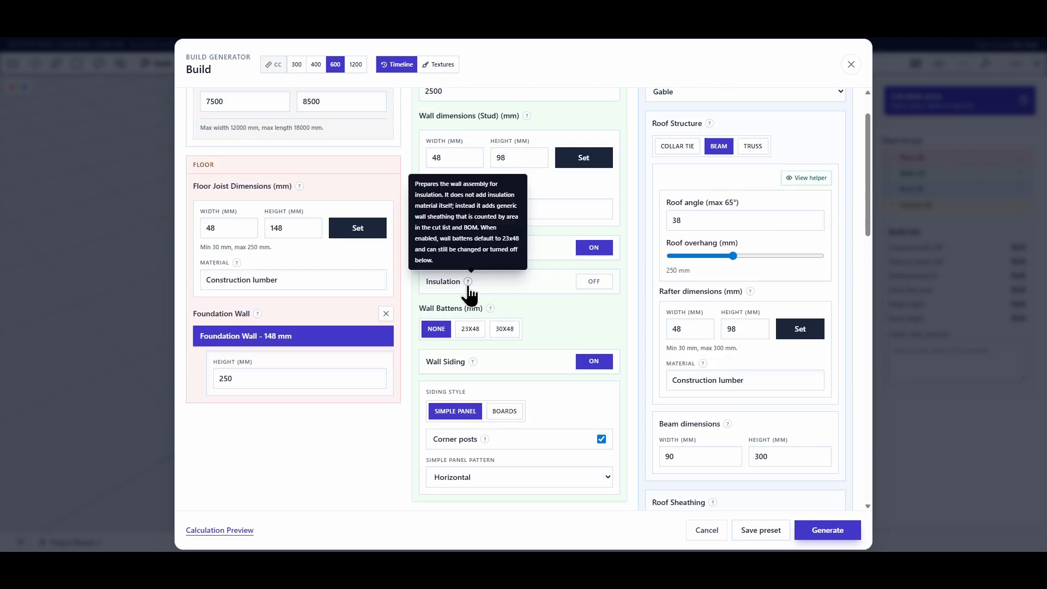
scroll(709, 273, down, 3)
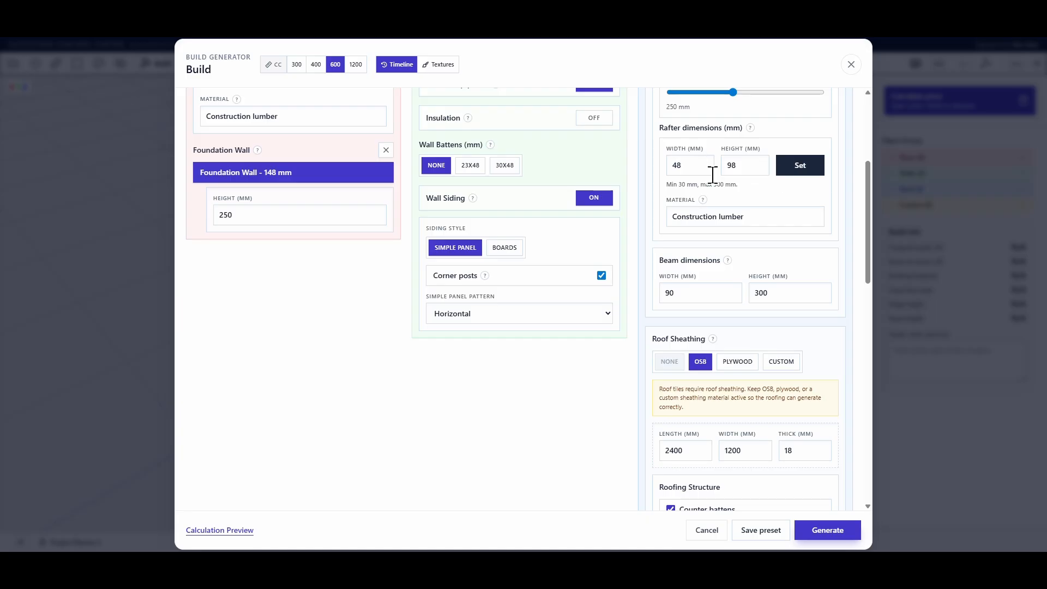
scroll(707, 252, up, 3)
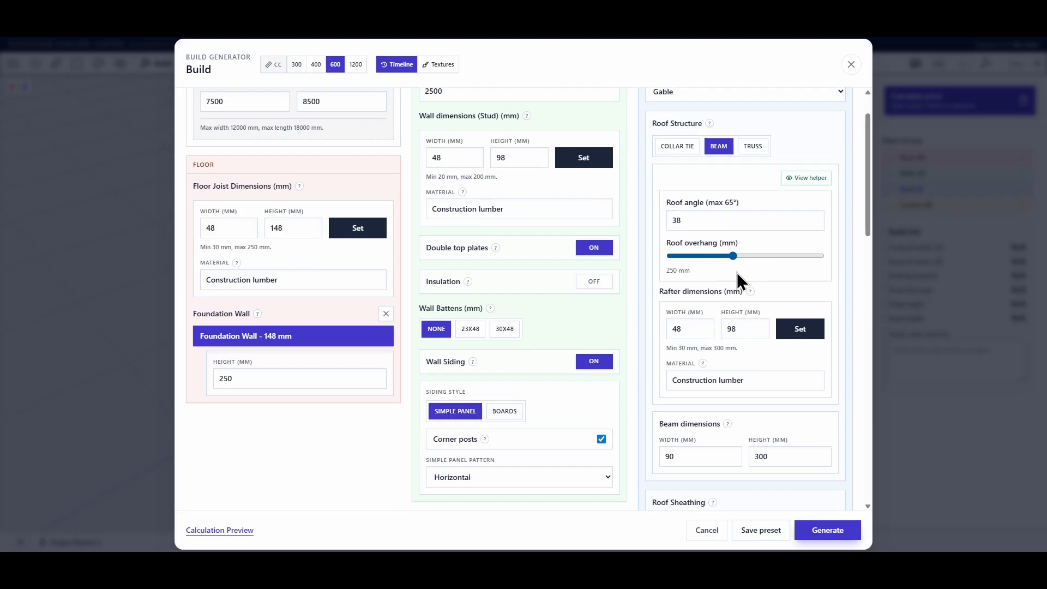
scroll(785, 382, down, 15)
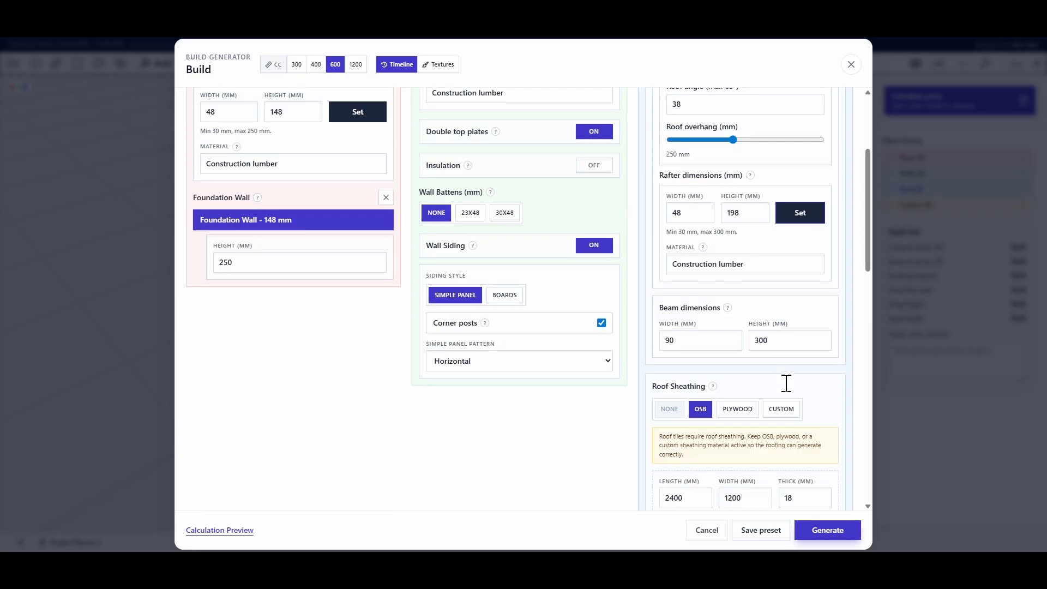
click(828, 530)
Rewind the build timeline to 212/358, examine the wall and roof framing up close, and restore the full build
drag(622, 405, 568, 392)
scroll(568, 391, up, 4)
drag(570, 542, 472, 542)
scroll(783, 218, up, 4)
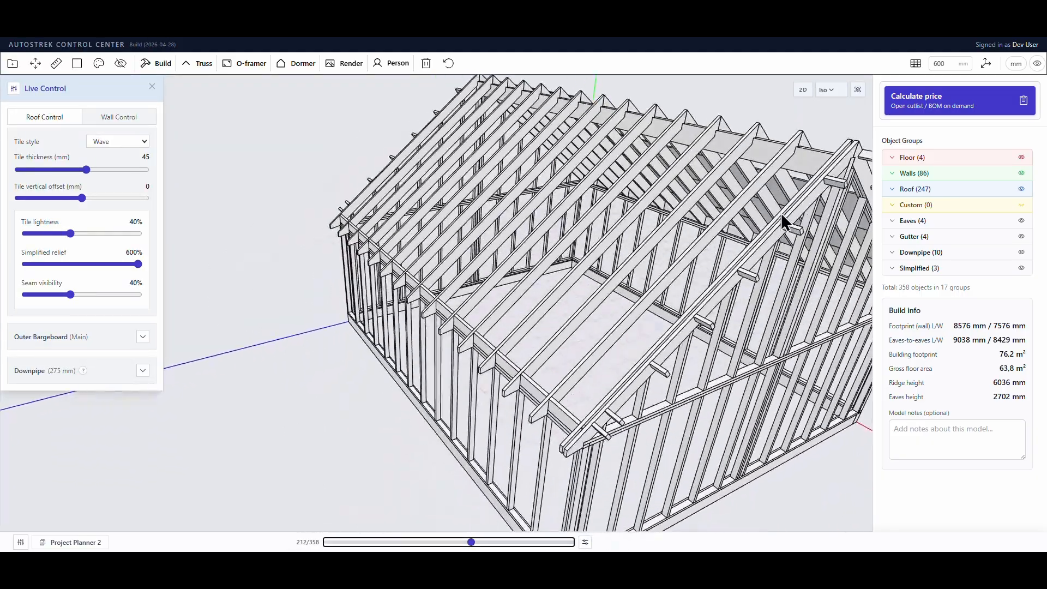
scroll(552, 285, up, 6)
scroll(614, 224, down, 10)
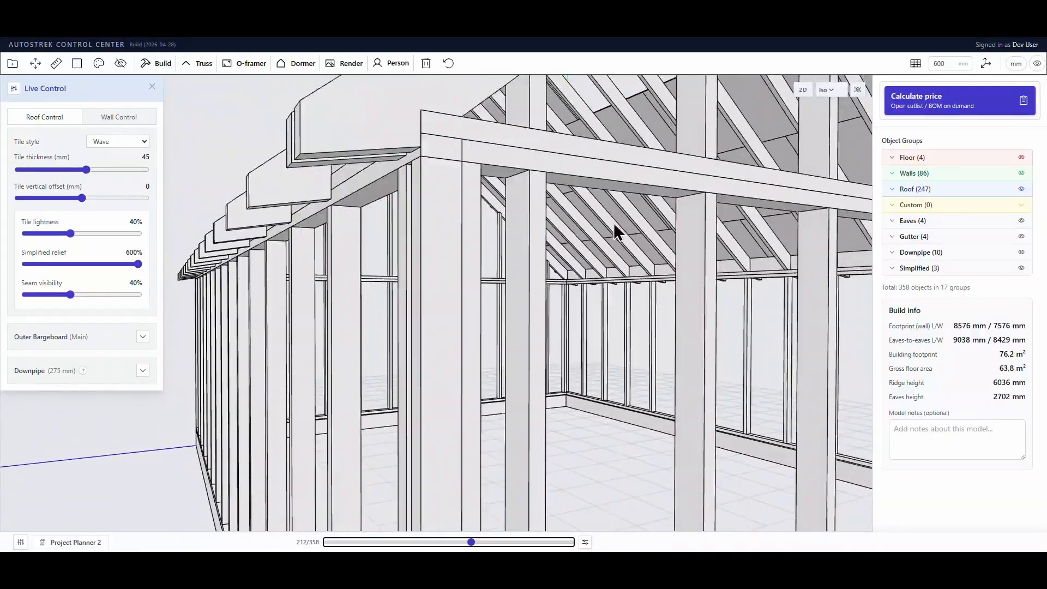
drag(472, 542, 571, 541)
Set the height multiplier of the main roof's outer bargeboards to 1.35x
drag(444, 270, 414, 300)
click(143, 337)
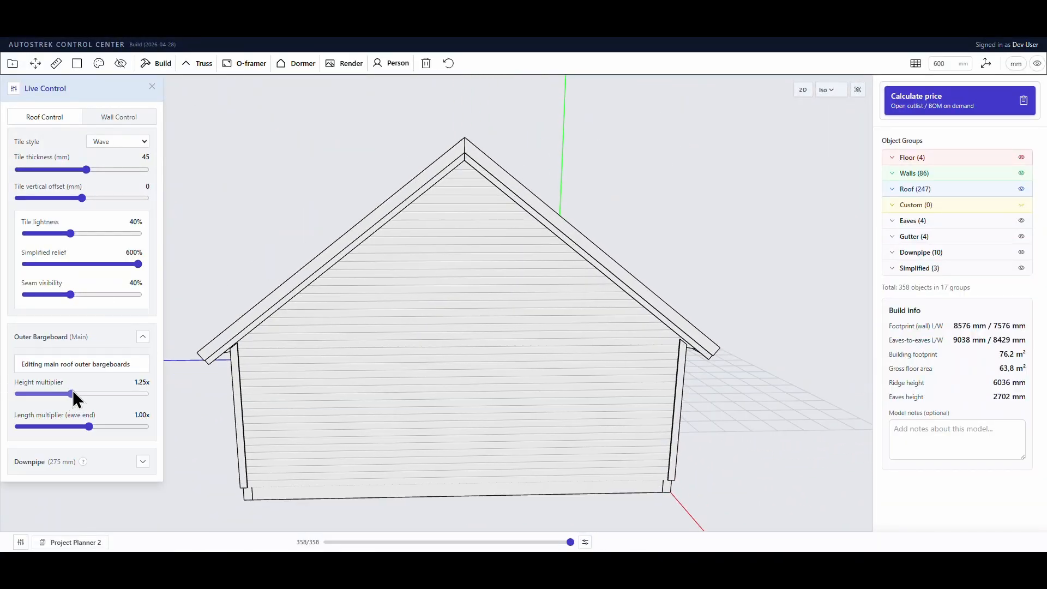
drag(304, 281, 449, 264)
Try the Flat and Standing seam tile styles on the roof and set the style back to Wave
click(120, 141)
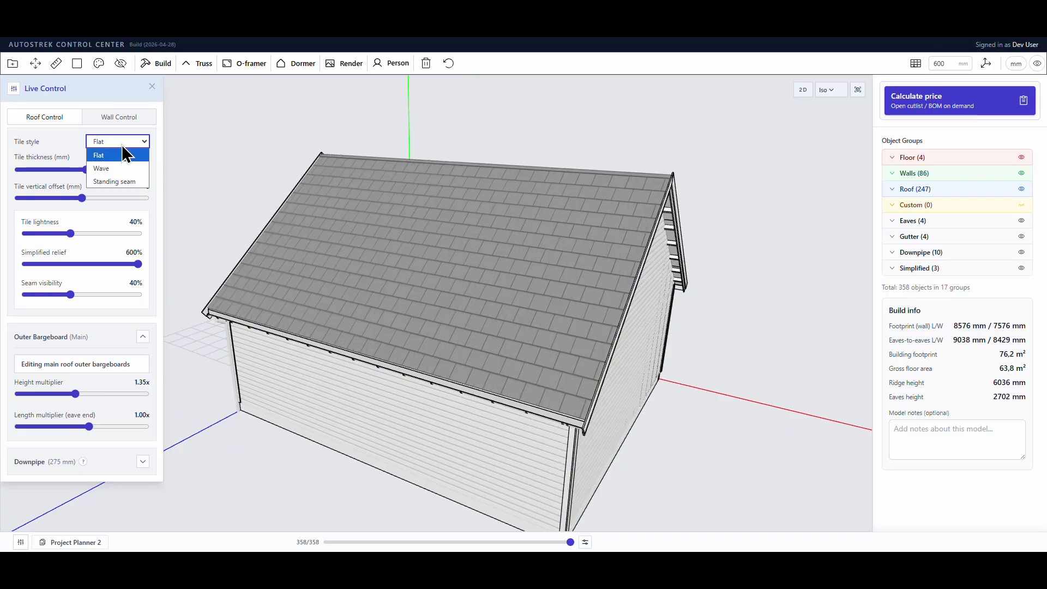
click(114, 181)
click(120, 140)
click(101, 168)
Adjust the contrast line opacity of the wall siding and open the simple panel pattern options
click(119, 116)
drag(337, 278, 382, 254)
scroll(382, 254, up, 4)
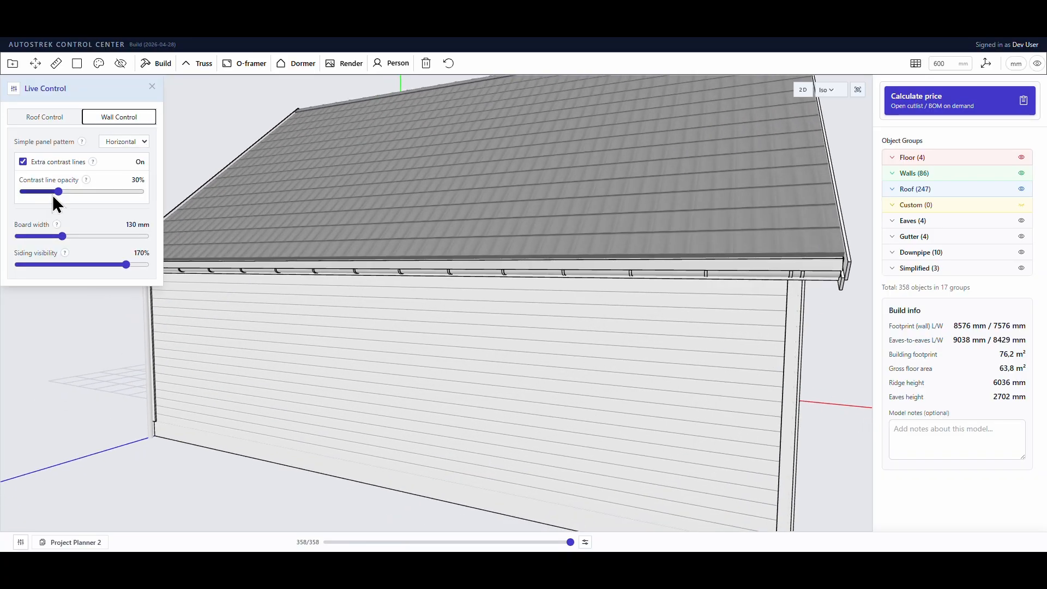
click(114, 185)
click(123, 141)
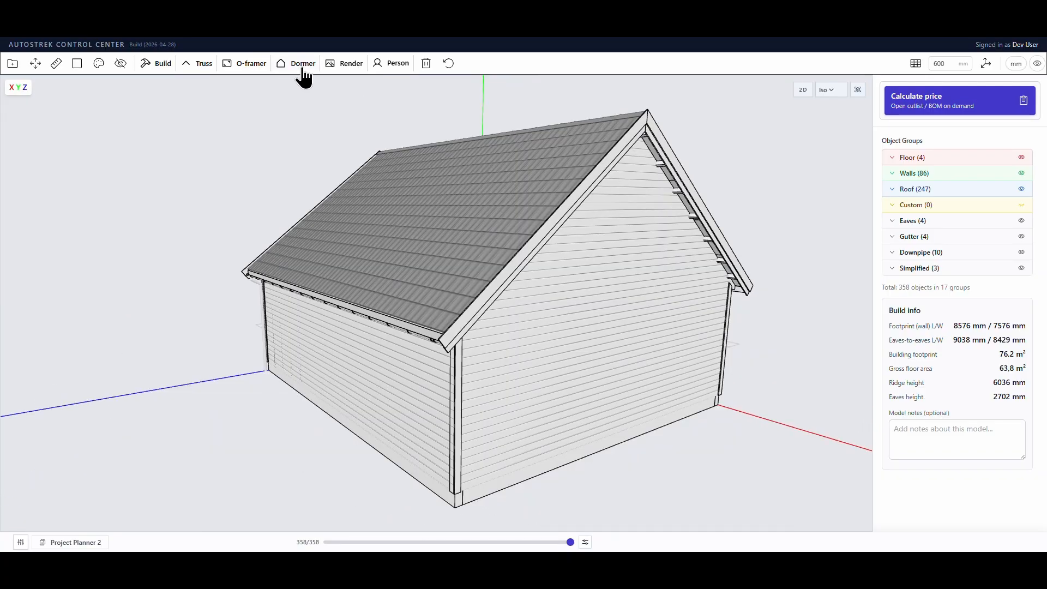
Start a single regular gable dormer on Roof Side A and reposition it on the slope
click(302, 64)
drag(458, 335, 483, 298)
scroll(461, 291, up, 7)
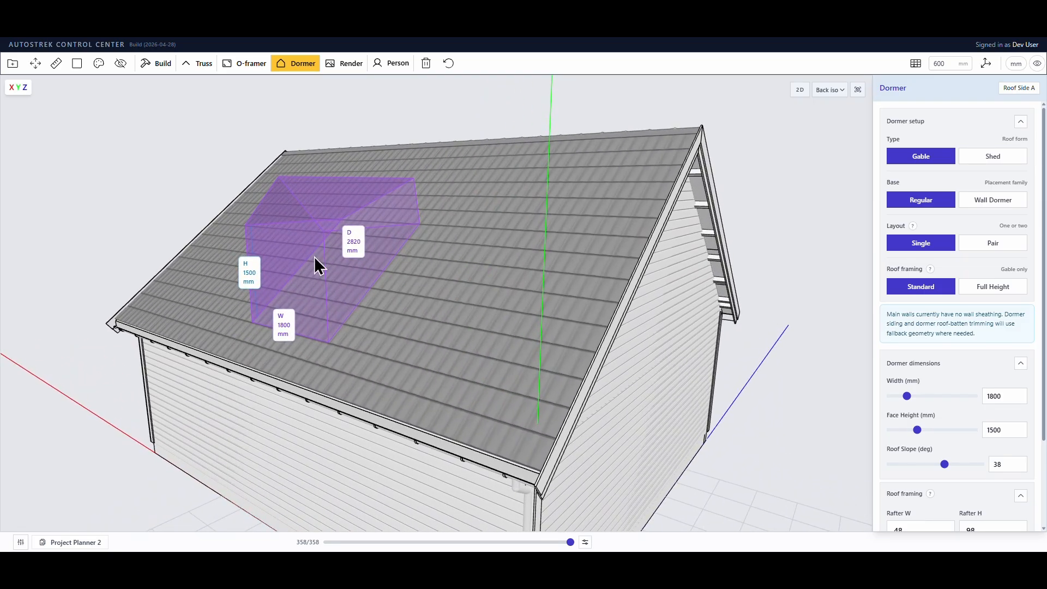
mouse_move(314, 257)
mouse_down()
mouse_move(346, 230)
mouse_move(312, 272)
mouse_move(326, 260)
mouse_up()
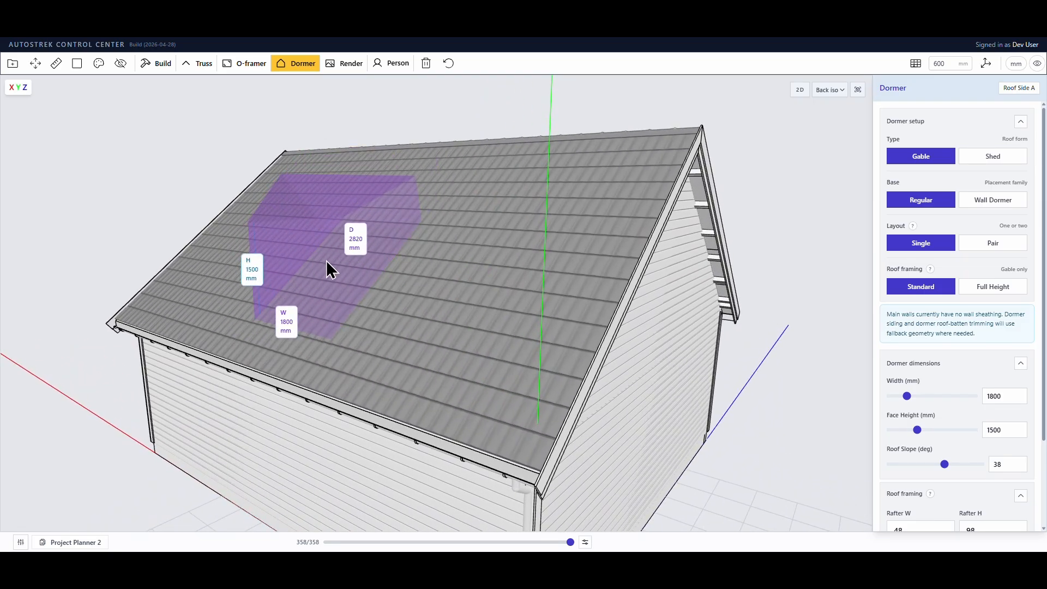
Set the dormer's width to 2180 mm and face height to 1310 mm, and create its roof opening
mouse_move(907, 396)
mouse_down()
mouse_move(926, 395)
mouse_move(904, 395)
mouse_move(913, 400)
mouse_up()
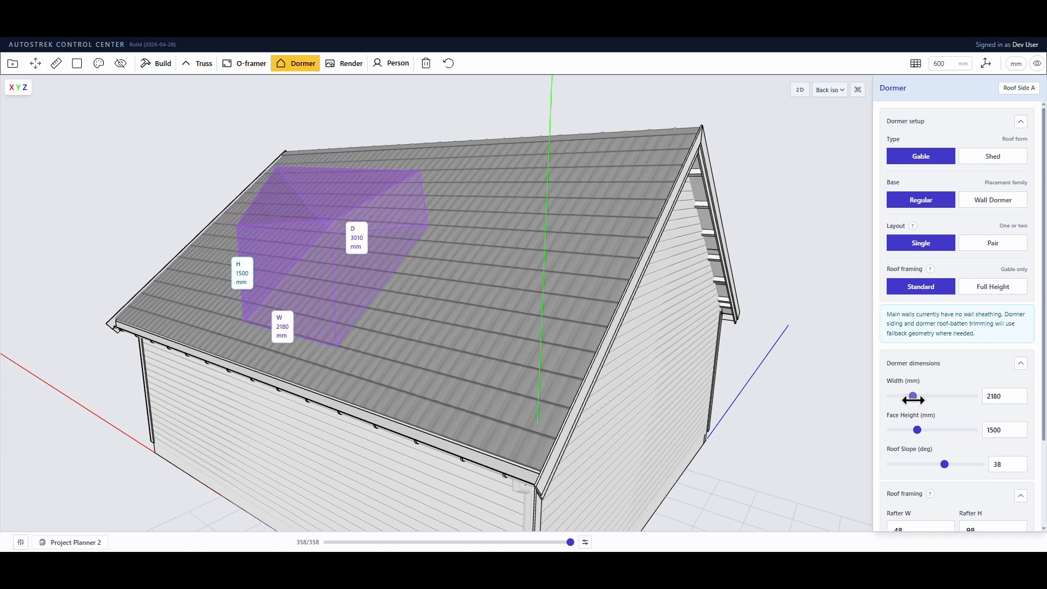
scroll(1002, 429, down, 2)
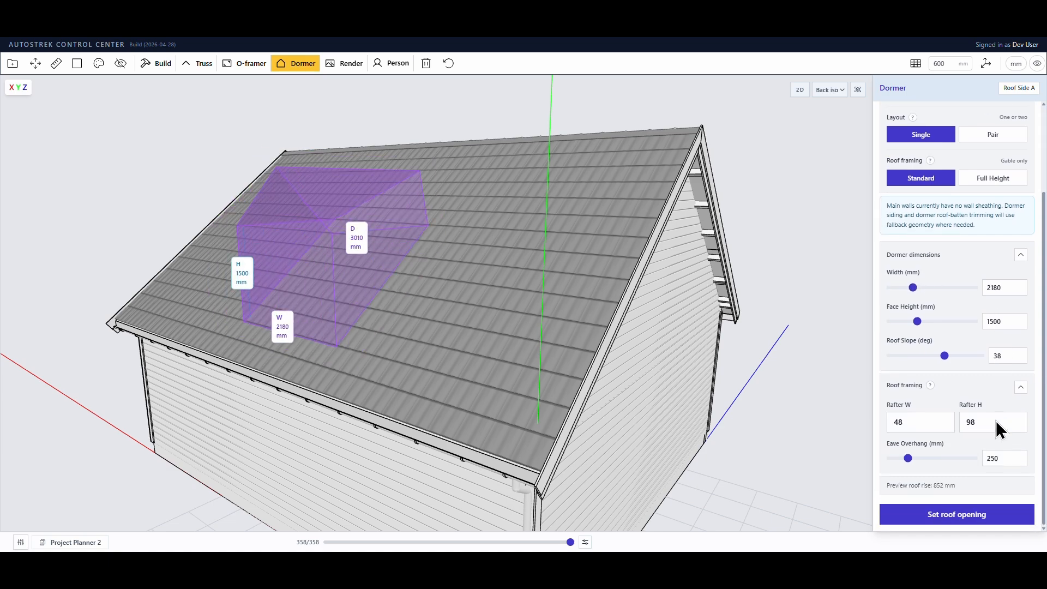
drag(921, 325, 911, 333)
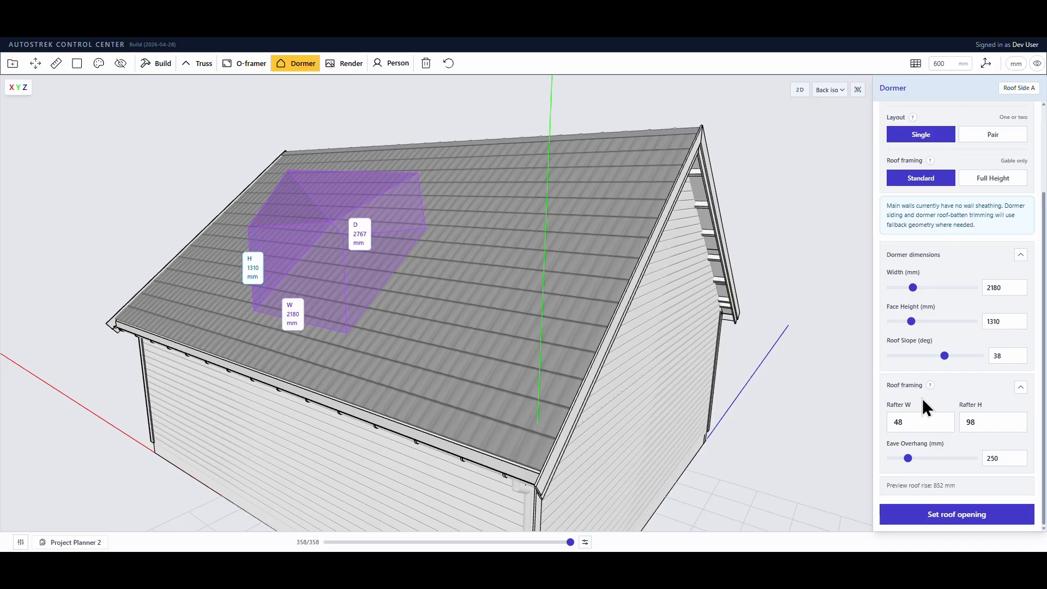
click(946, 518)
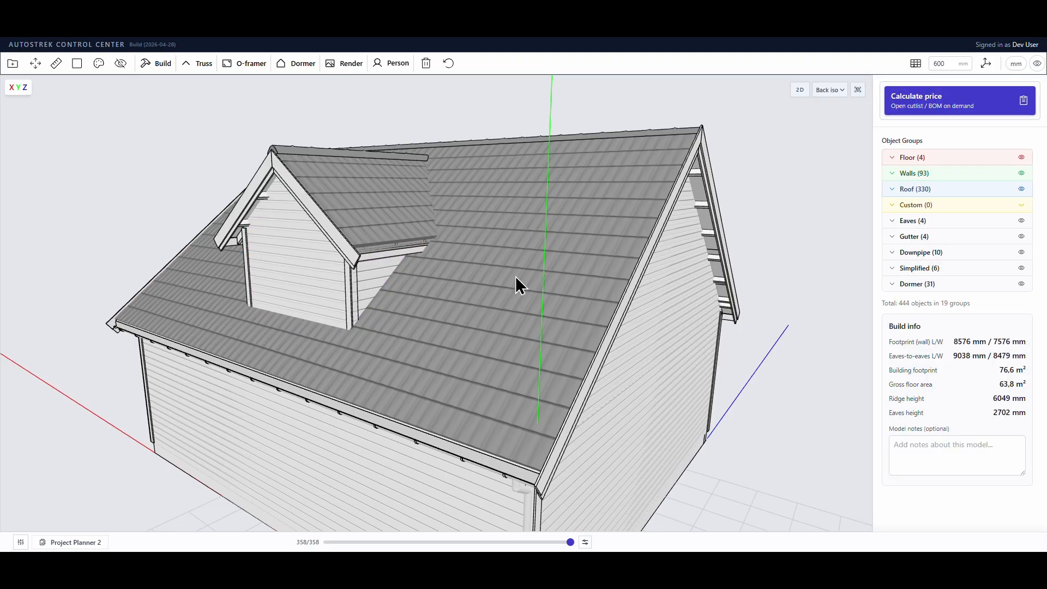
Examine the new dormer from outside and the roof and wall framing from inside the building
scroll(515, 276, down, 5)
drag(513, 280, 272, 314)
scroll(379, 256, up, 8)
scroll(414, 284, down, 5)
scroll(506, 347, up, 10)
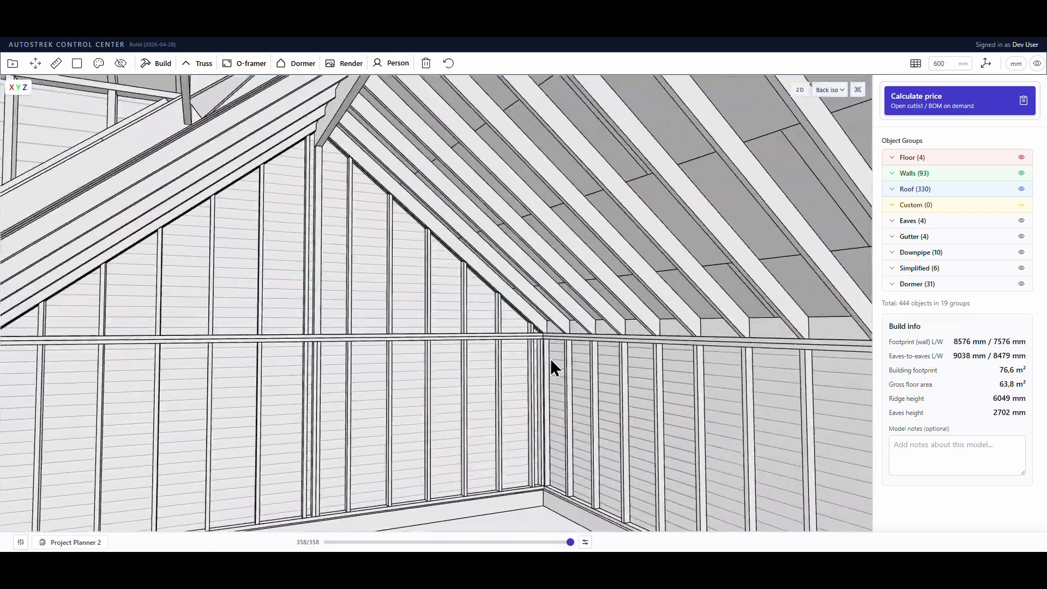
drag(551, 360, 222, 119)
scroll(234, 234, down, 10)
Temporarily hide the dormer roof tiles, main roof tiles and dormer siding to examine the framing, and unhide everything
click(121, 64)
click(443, 286)
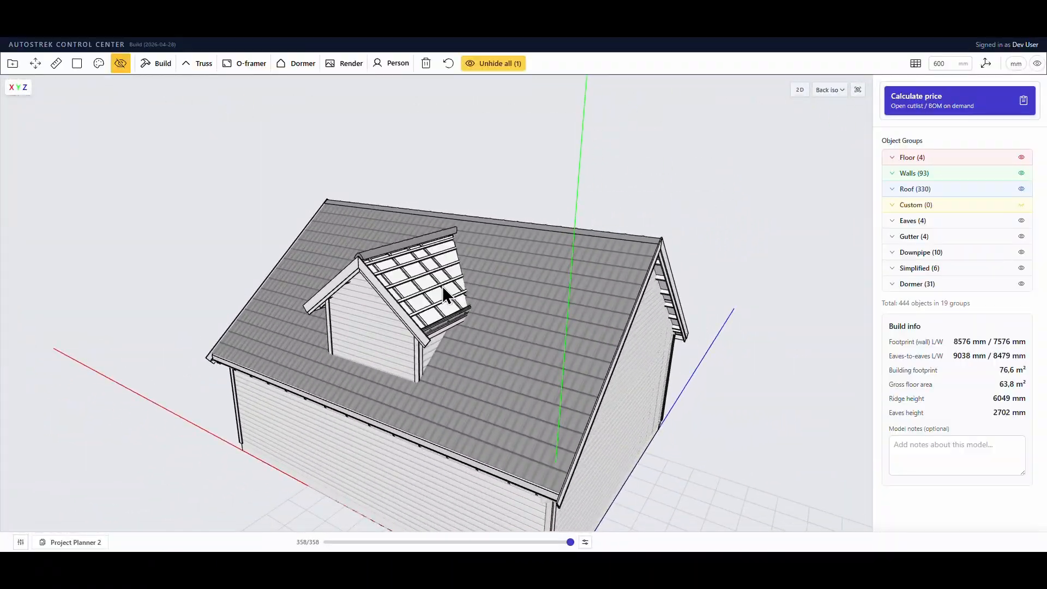
drag(443, 285, 510, 47)
click(560, 282)
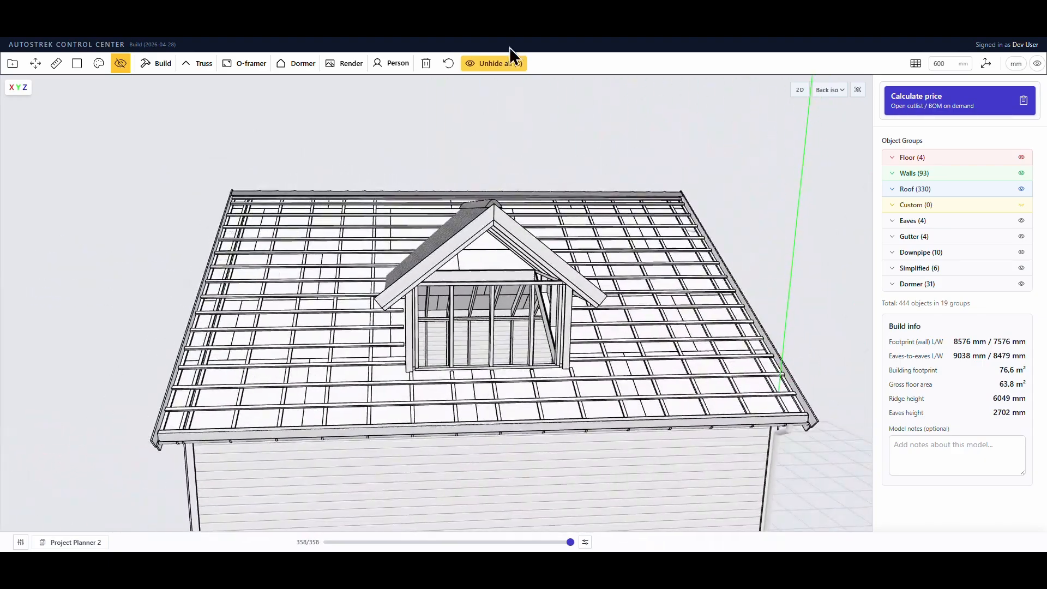
click(505, 64)
Try a single gable wall dormer 2110 mm wide with a 1740 mm face height on Roof Side A
drag(424, 139, 380, 131)
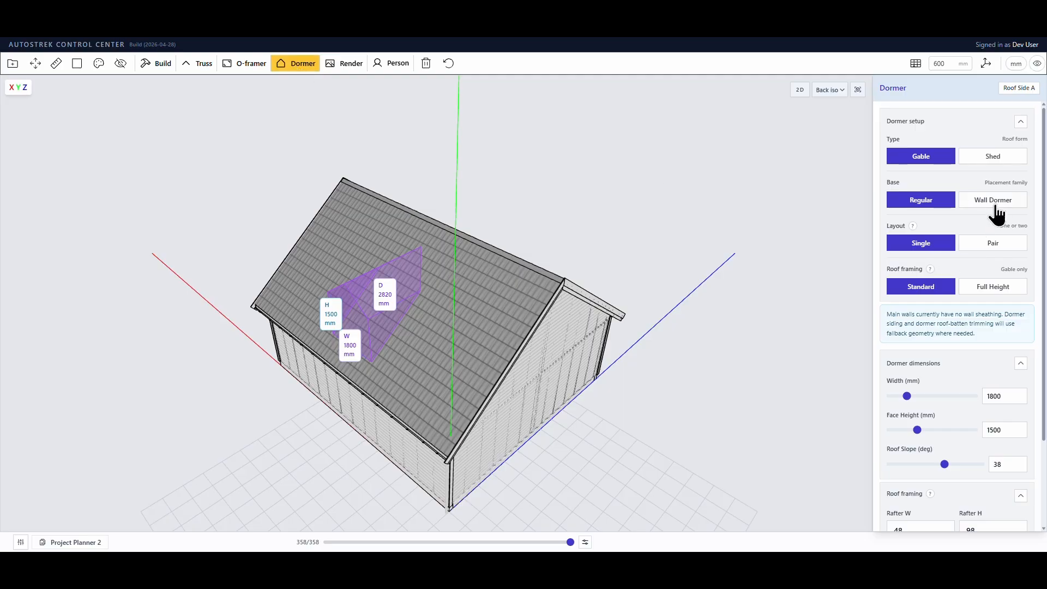
click(995, 207)
scroll(974, 369, down, 3)
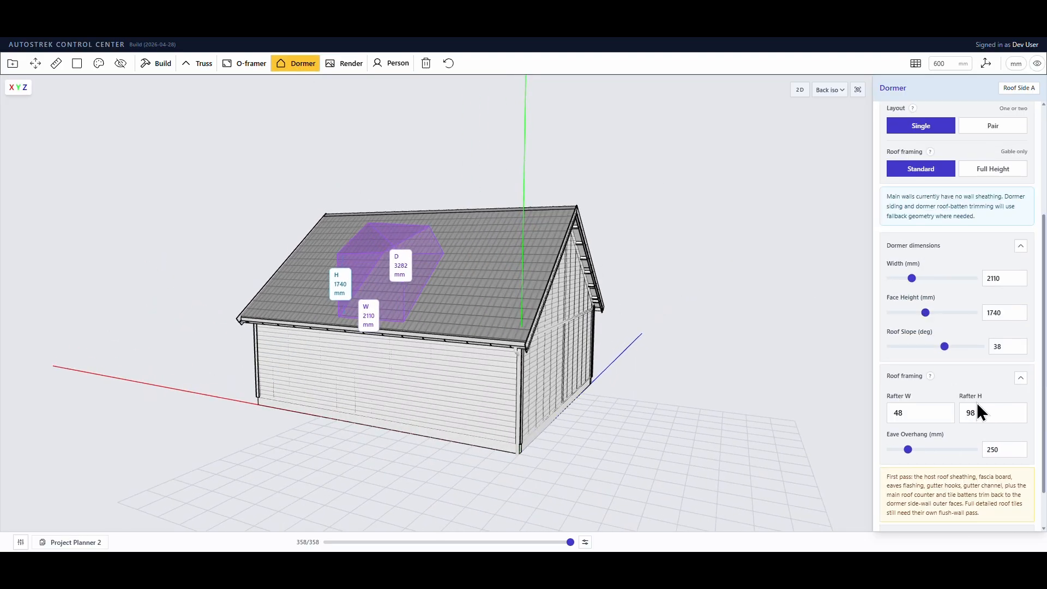
scroll(977, 403, down, 2)
click(937, 519)
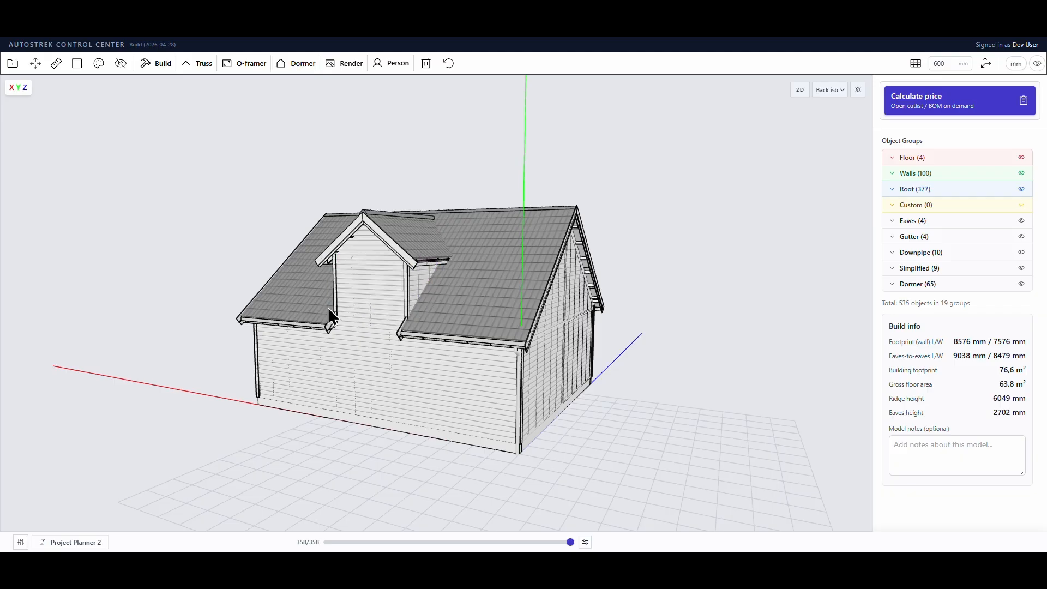
Examine the wall dormer from several sides and undo its creation
middle_drag(328, 306, 375, 326)
scroll(550, 274, up, 4)
scroll(375, 346, up, 6)
middle_drag(450, 347, 492, 329)
scroll(491, 328, down, 5)
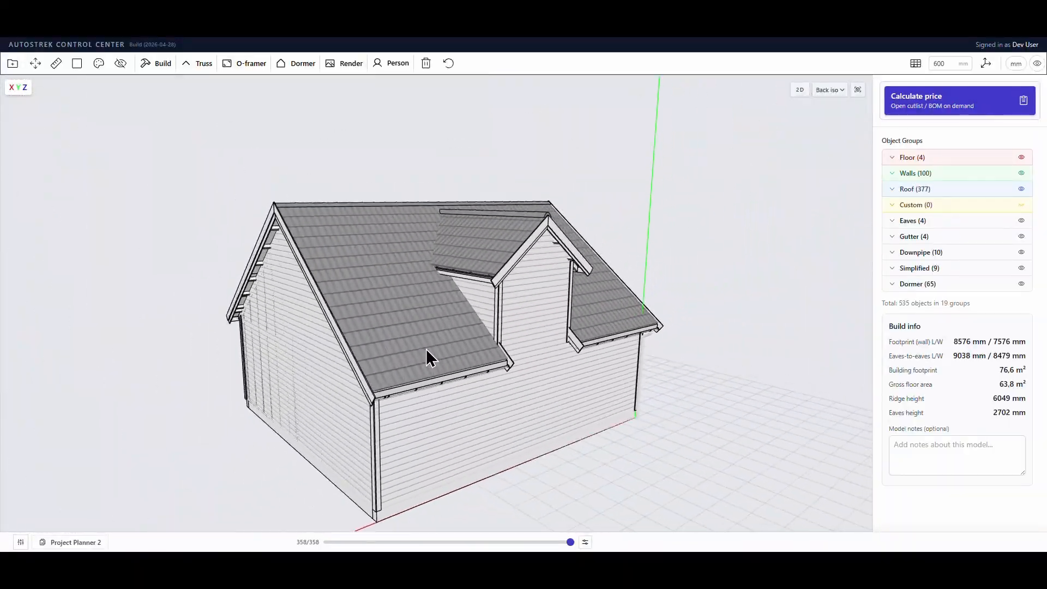
click(449, 63)
middle_drag(598, 220, 455, 344)
Start a new gable dormer on Roof Side A with the Regular base and the Pair layout
click(299, 63)
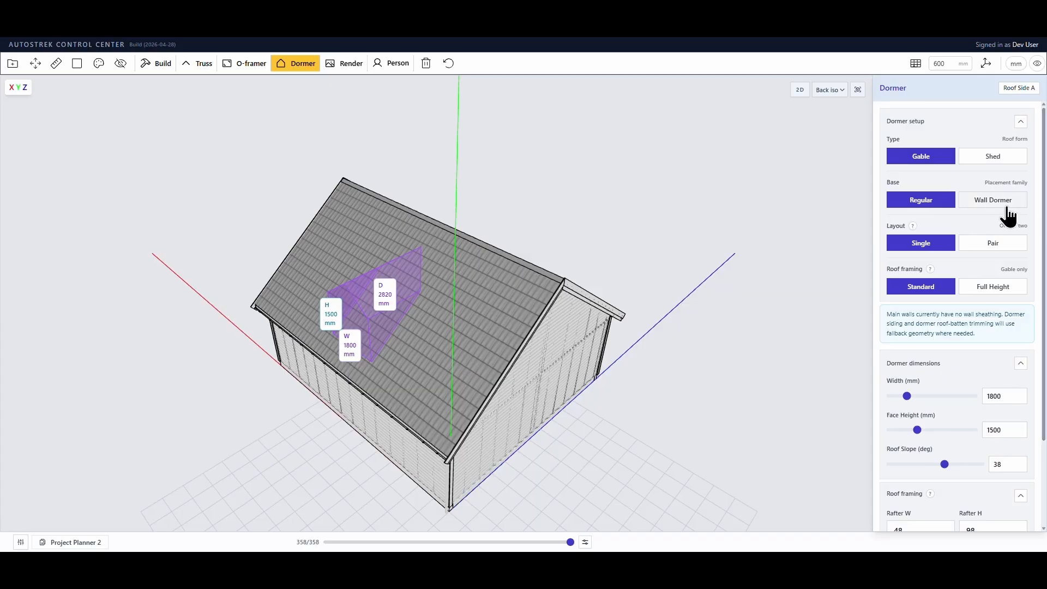
click(1006, 207)
click(921, 200)
click(990, 243)
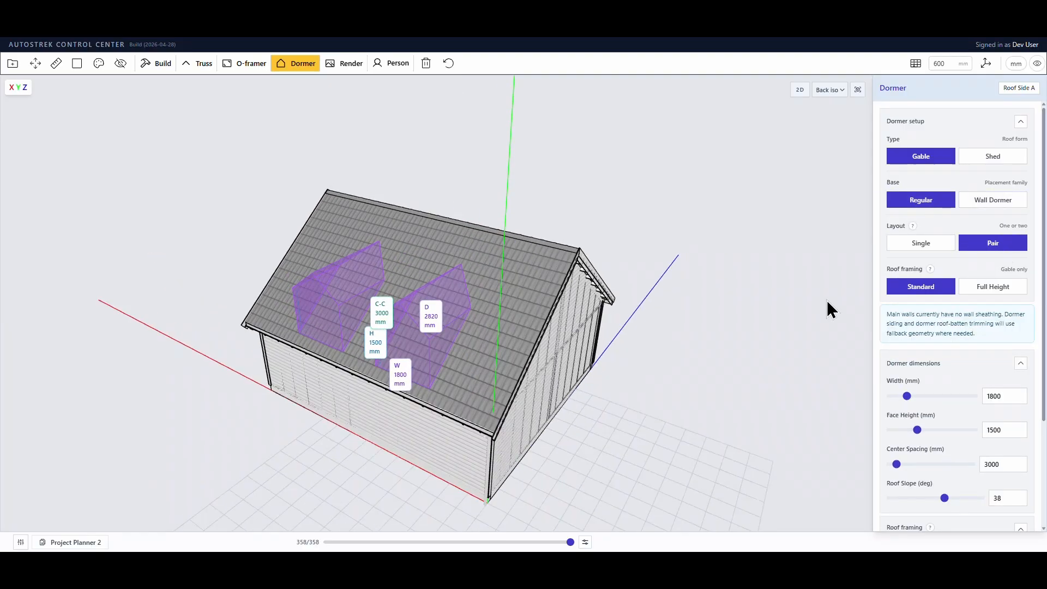
Set the dormer pair's center spacing to 3790 mm and create both dormers in the roof
drag(896, 464, 900, 467)
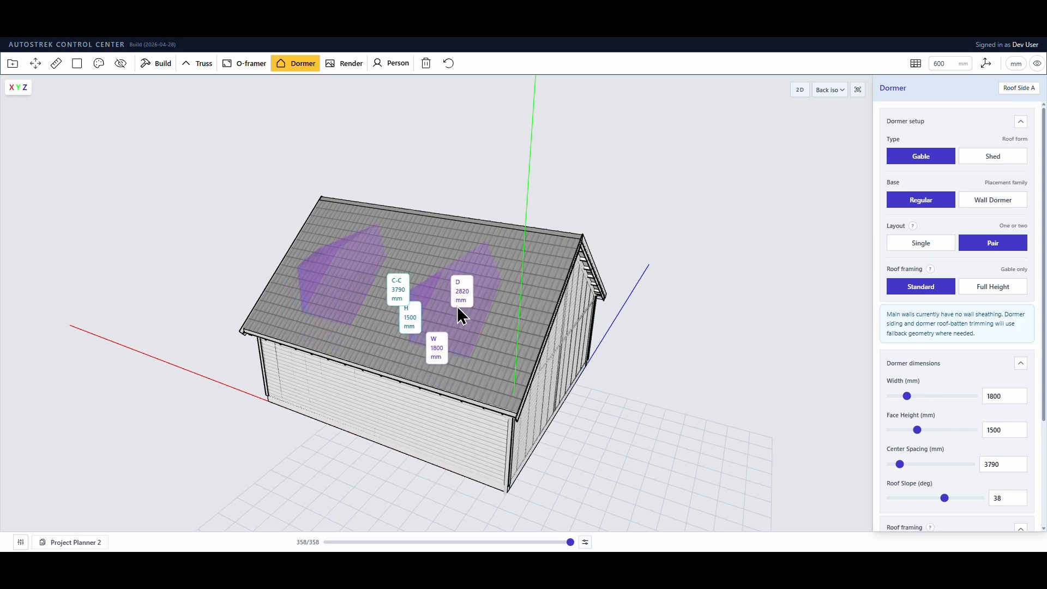
scroll(1009, 459, down, 3)
click(928, 516)
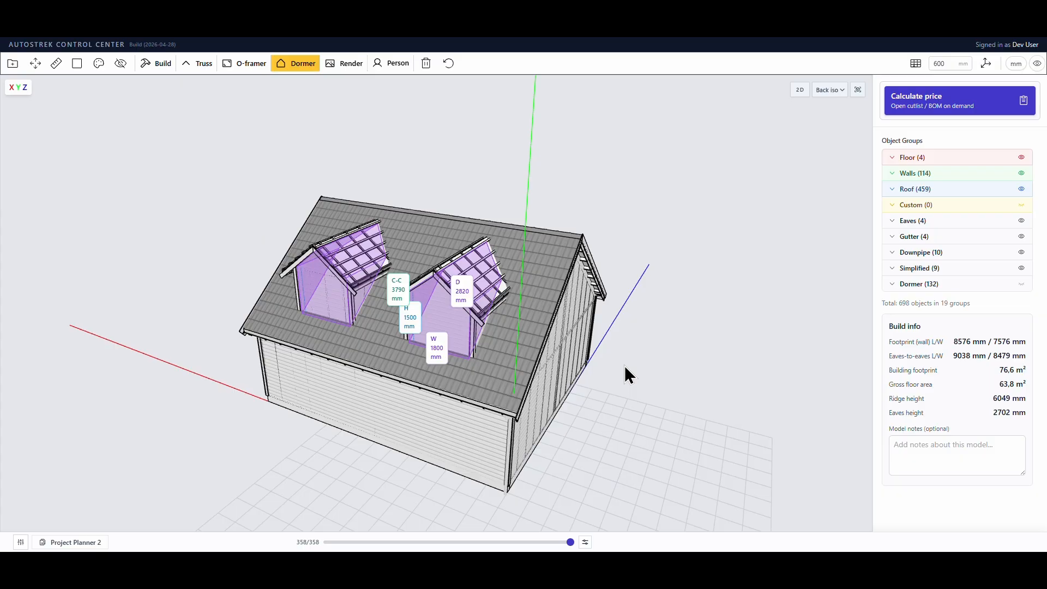
key(Escape)
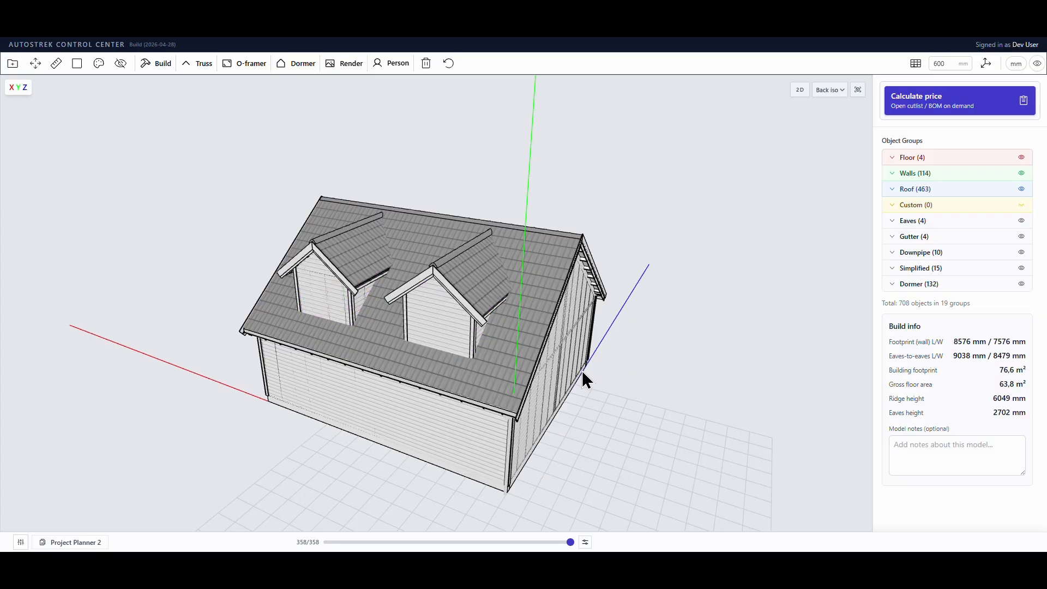
Examine the paired gable dormers from outside and from within the roof, and undo their creation
drag(571, 375, 423, 302)
scroll(424, 303, up, 10)
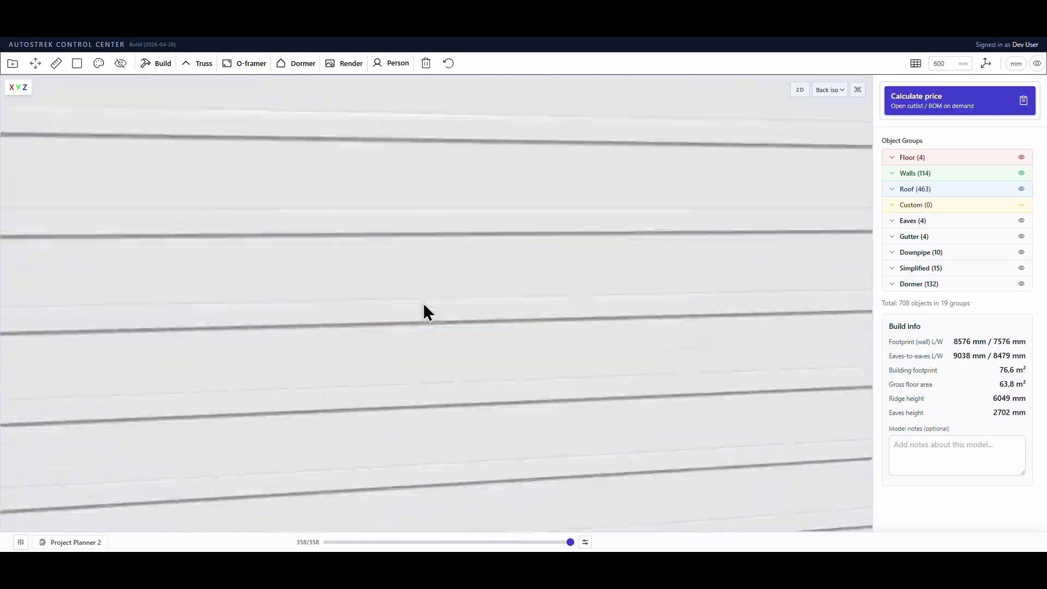
drag(286, 282, 447, 295)
scroll(349, 280, down, 10)
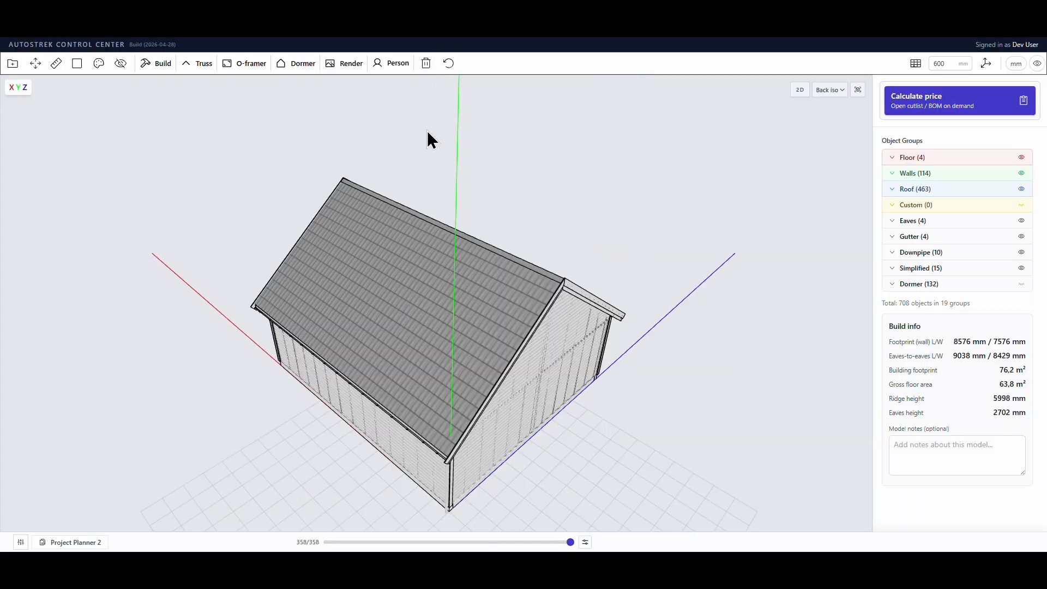
Create a single shed dormer 4280 mm wide and 3800 mm deep on Roof Side A, moved slightly up the slope
click(305, 65)
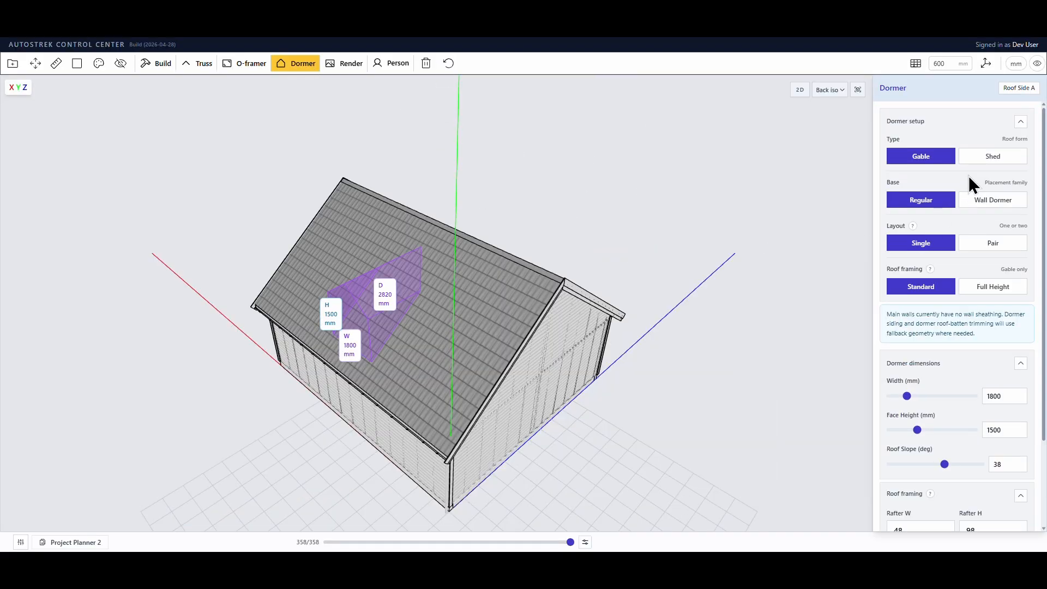
click(982, 158)
drag(584, 366, 573, 320)
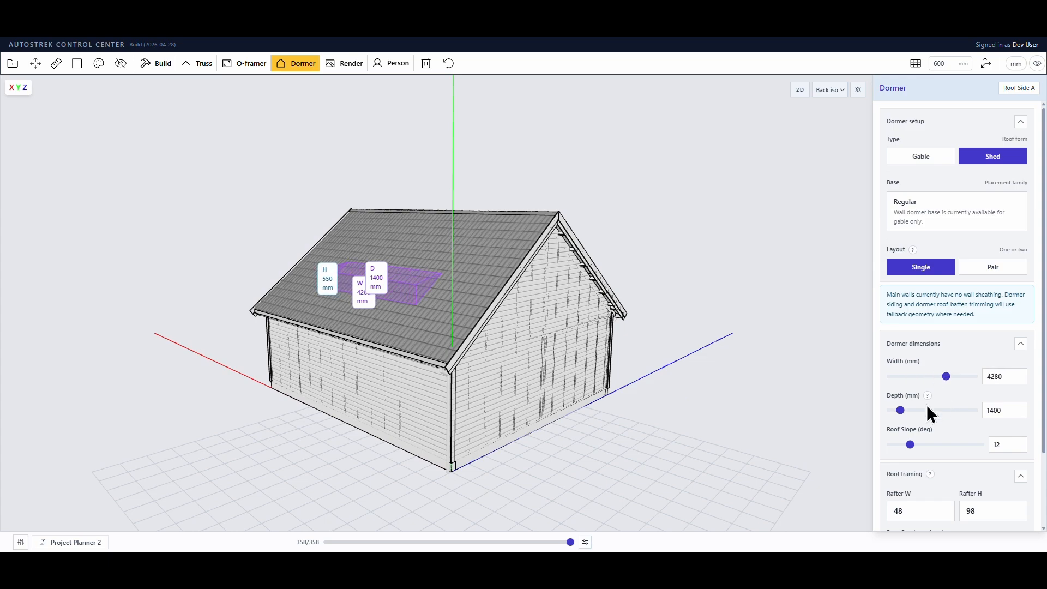
drag(905, 413, 934, 408)
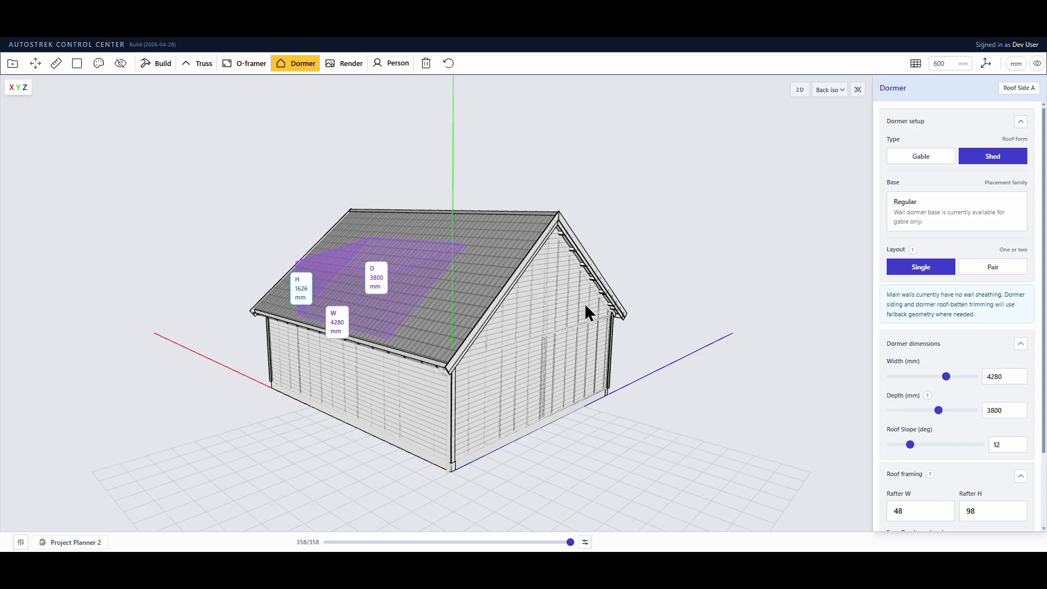
drag(385, 284, 401, 265)
scroll(989, 394, down, 3)
click(982, 512)
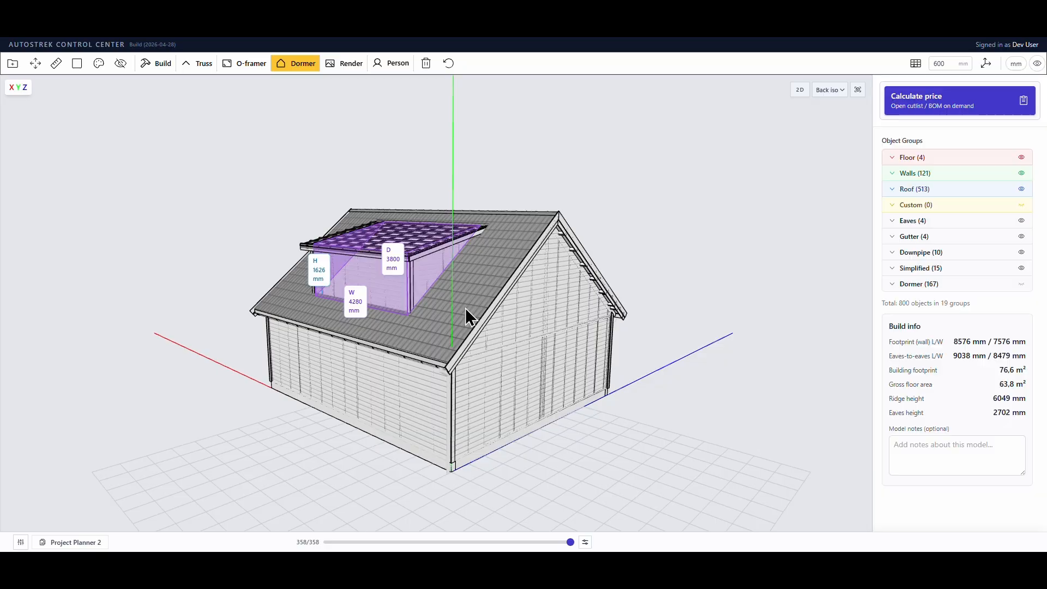
Start a window opening on Dormer Front Wall A in the back view, with its head height 1800 mm from the top plate
scroll(535, 380, up, 10)
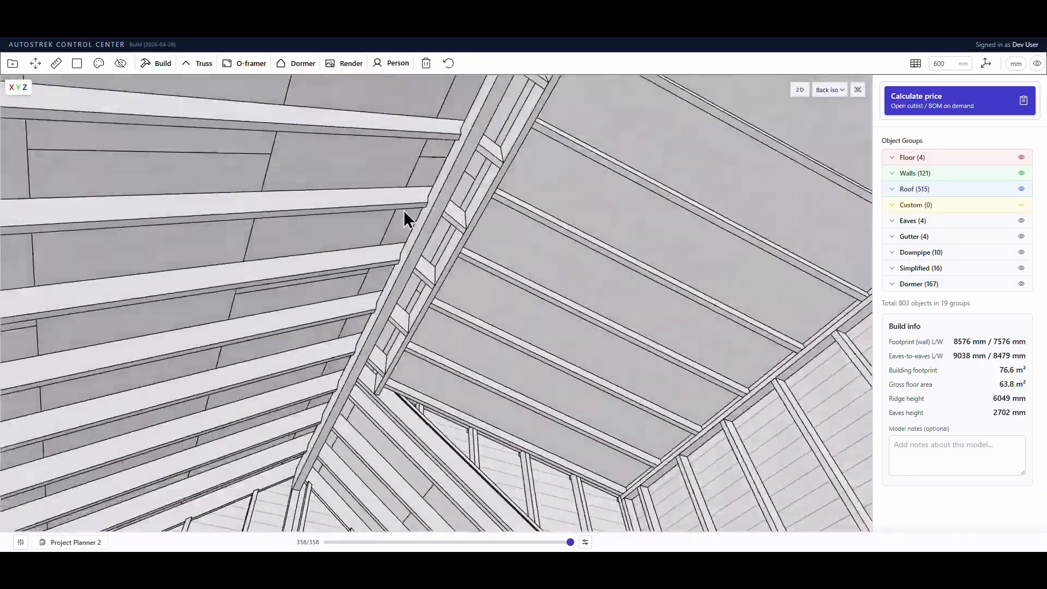
scroll(425, 277, down, 10)
drag(695, 319, 447, 309)
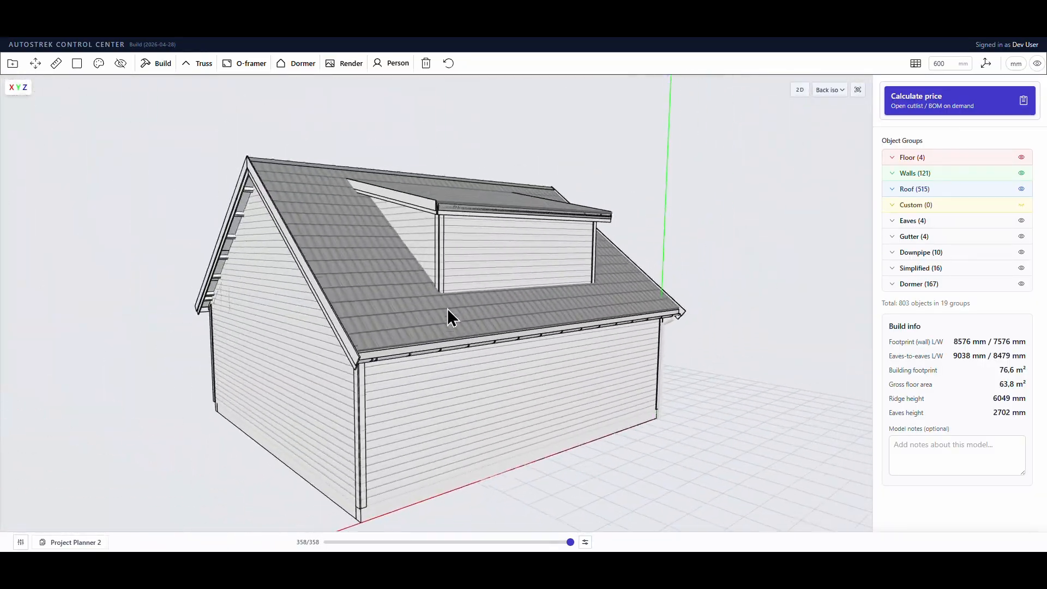
click(247, 64)
click(838, 91)
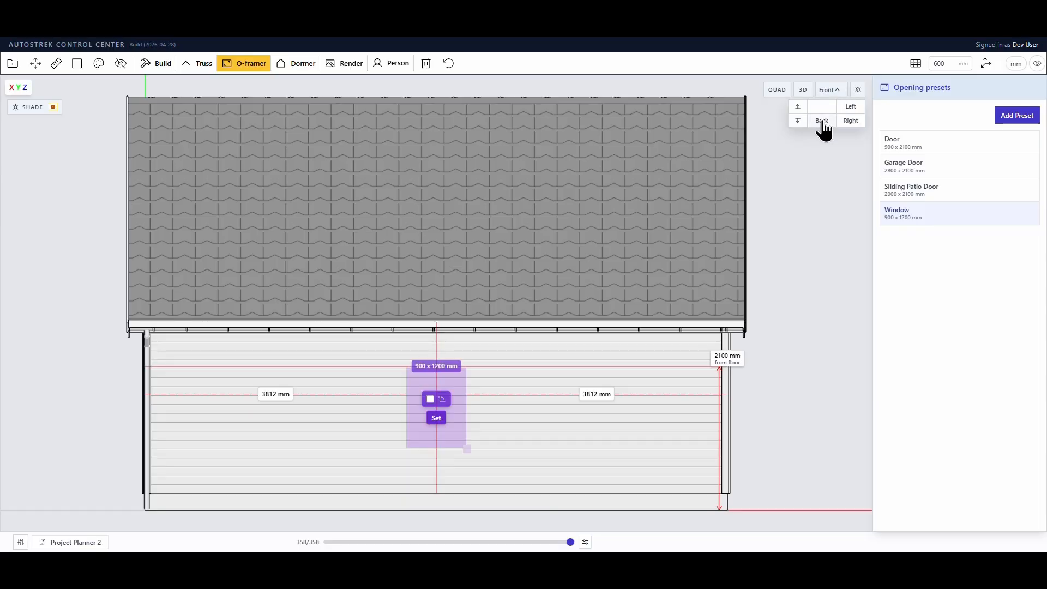
click(823, 123)
click(923, 131)
click(918, 158)
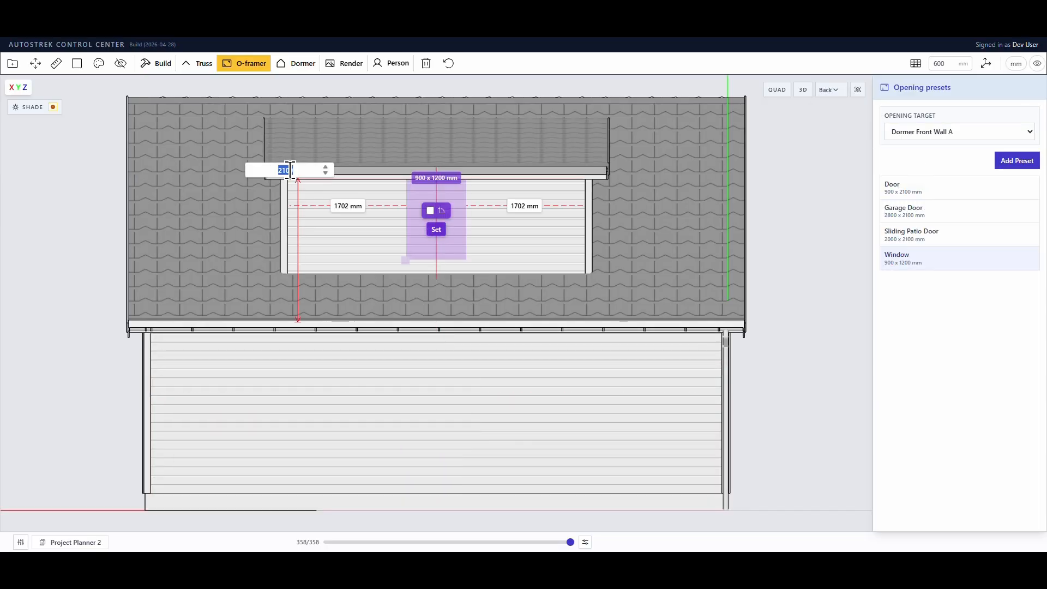
text(1800)
key(Return)
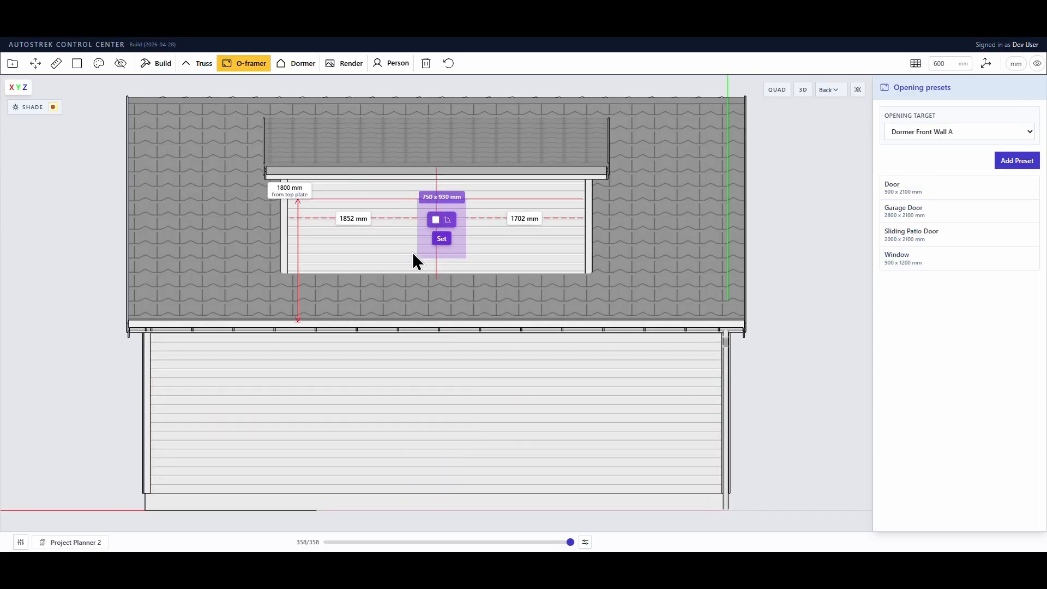
Resize the window to 860 x 830 mm and place it 400 mm from the left end of the dormer's front wall
drag(413, 253, 328, 247)
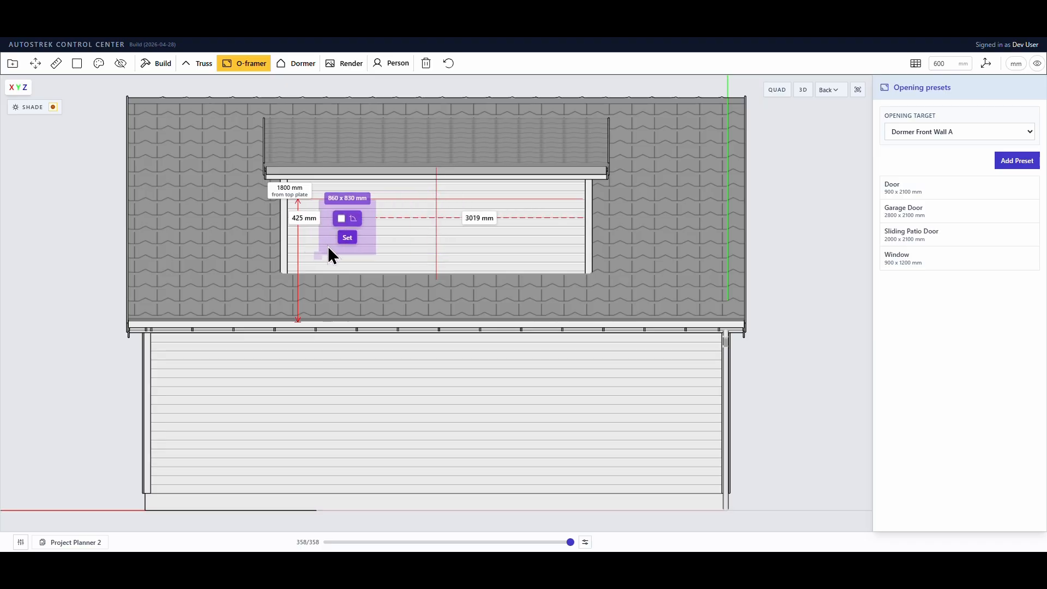
click(300, 218)
text(400)
click(346, 238)
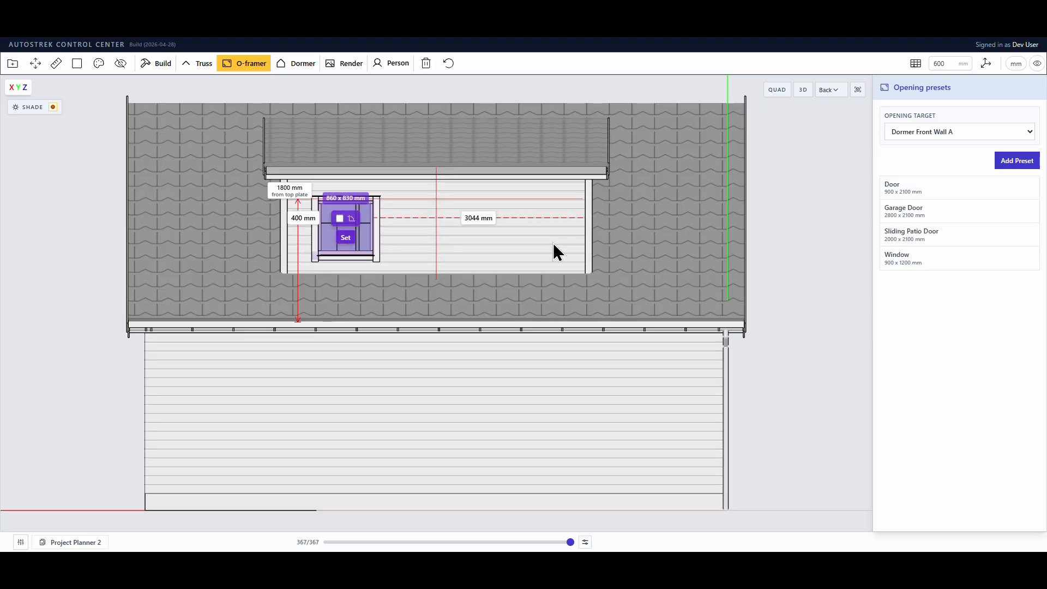
Place two more 860 x 830 mm windows in the dormer wall, one 400 mm from its right end and one centered
text(400)
key(Return)
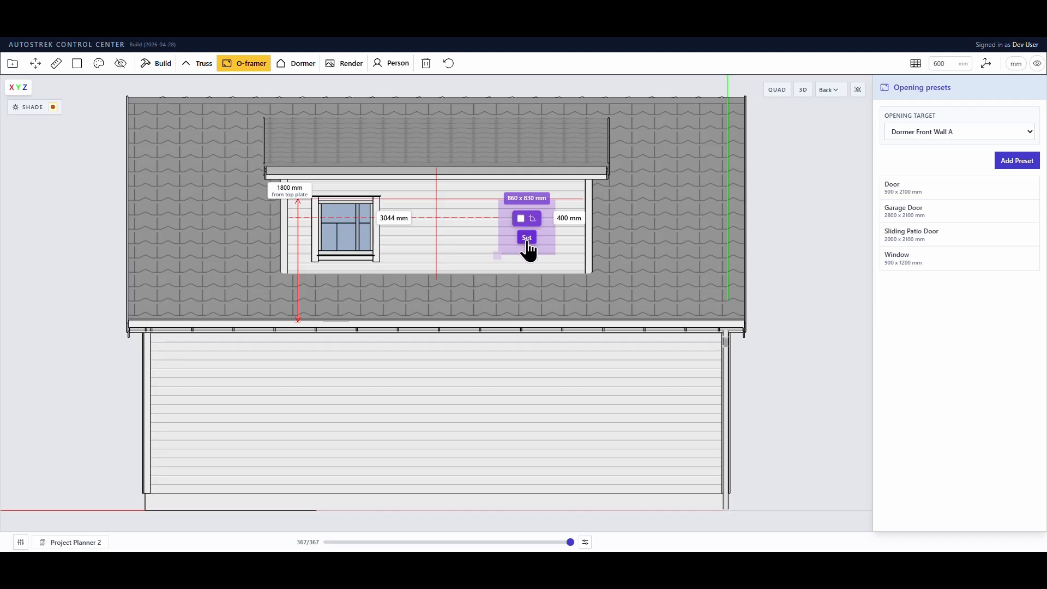
click(527, 238)
click(436, 238)
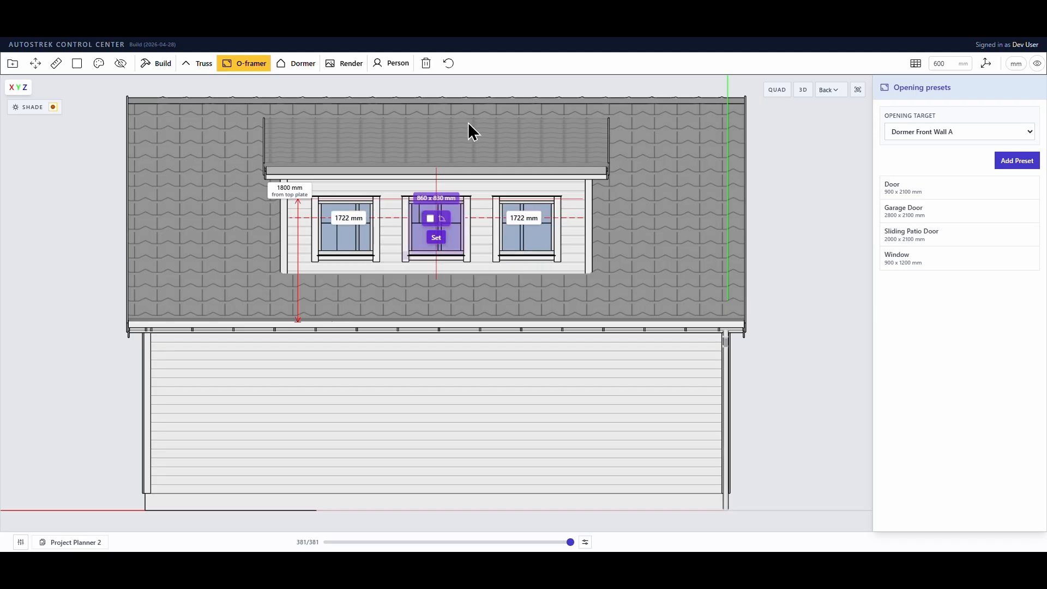
Switch the opening target to Main Back Wall and examine the dormer windows from both sides
click(905, 132)
click(925, 151)
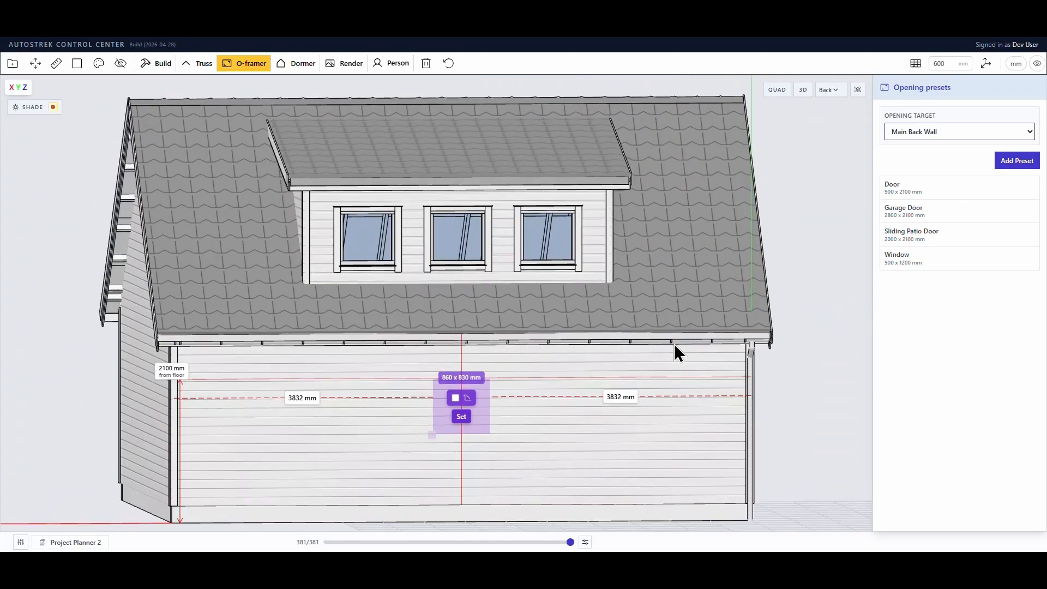
drag(668, 344, 674, 327)
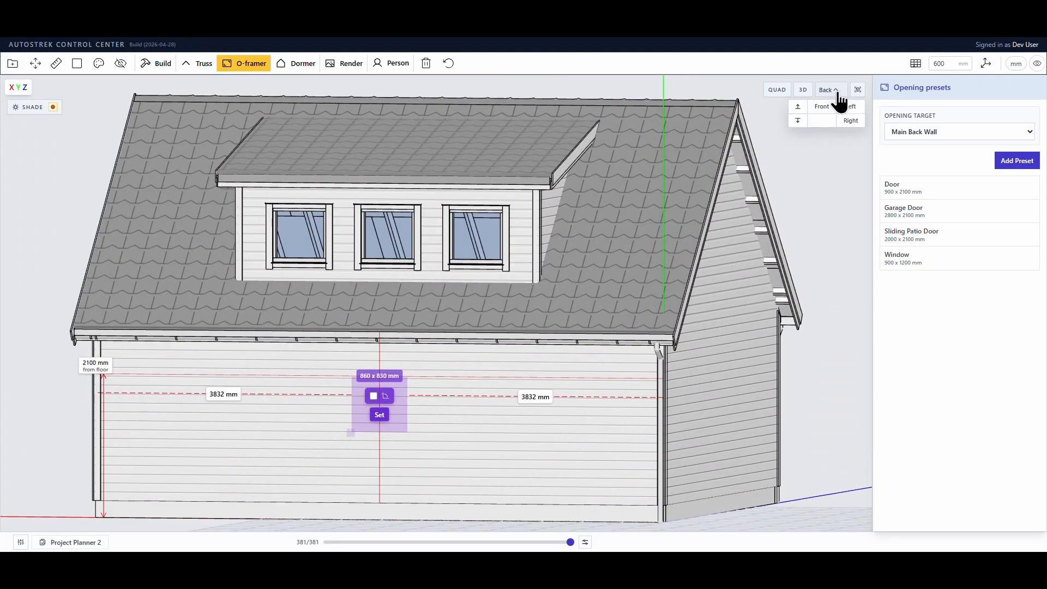
Place a 900 x 2100 mm Door opening in the front wall, 800 mm from its right end
click(822, 106)
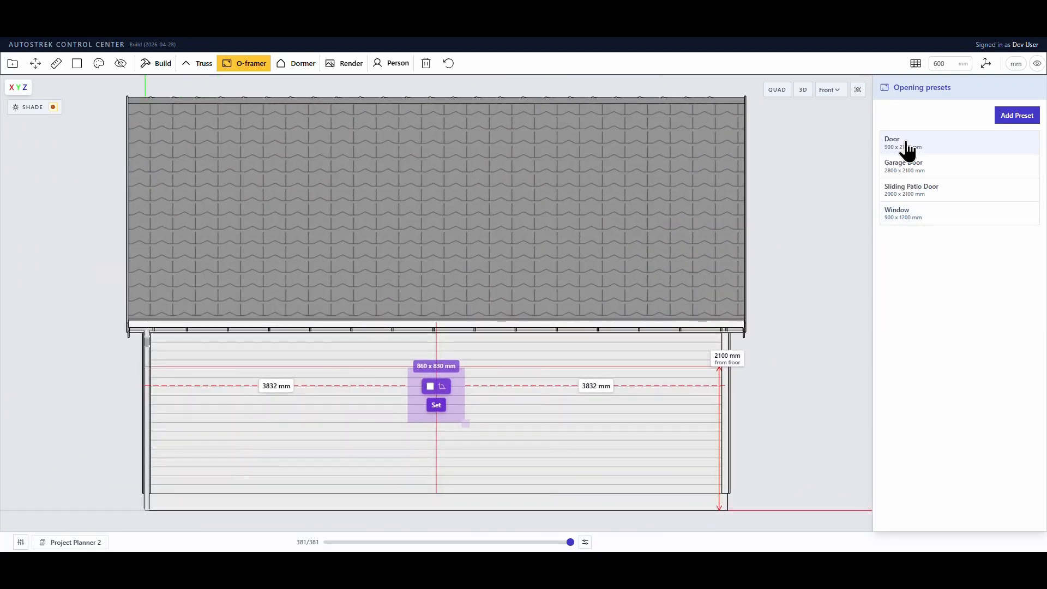
click(906, 144)
click(681, 414)
text(800)
key(Return)
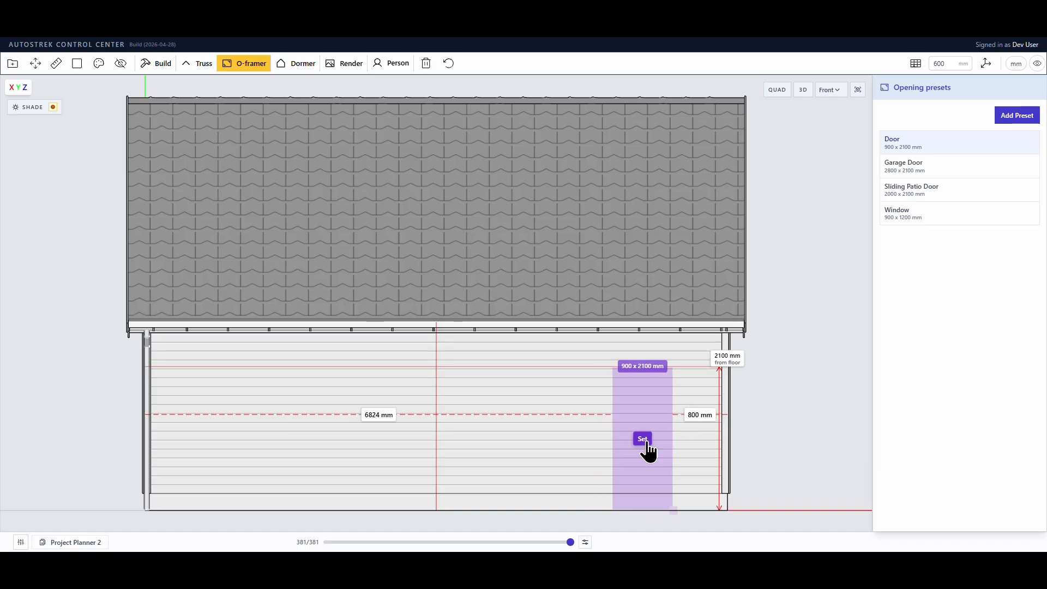
click(643, 441)
Add two side-by-side Window openings, each 810 x 1640 mm, to the left half of the front wall
click(889, 214)
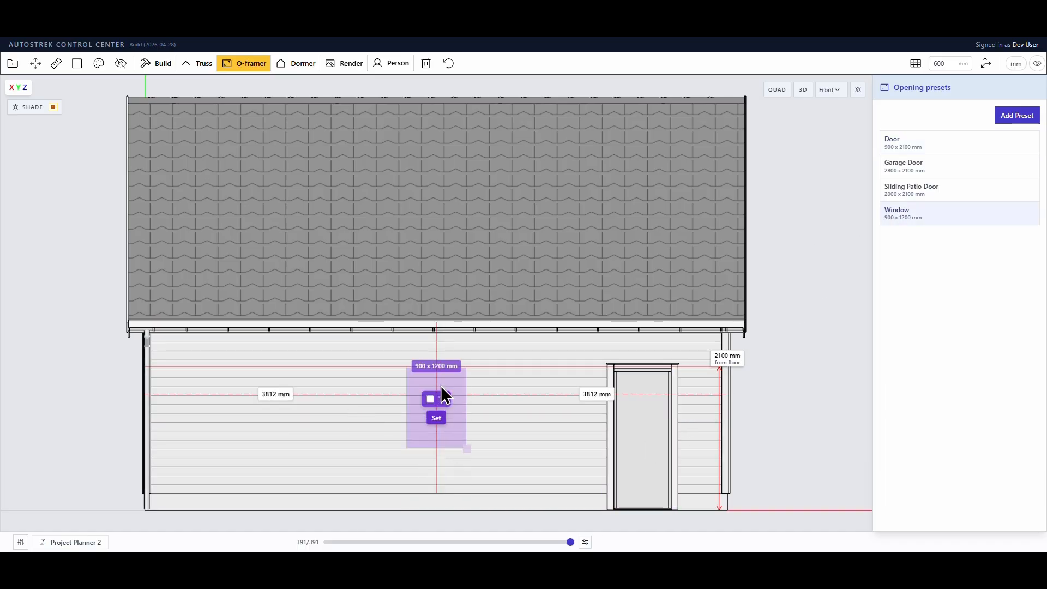
drag(379, 448, 372, 480)
click(345, 433)
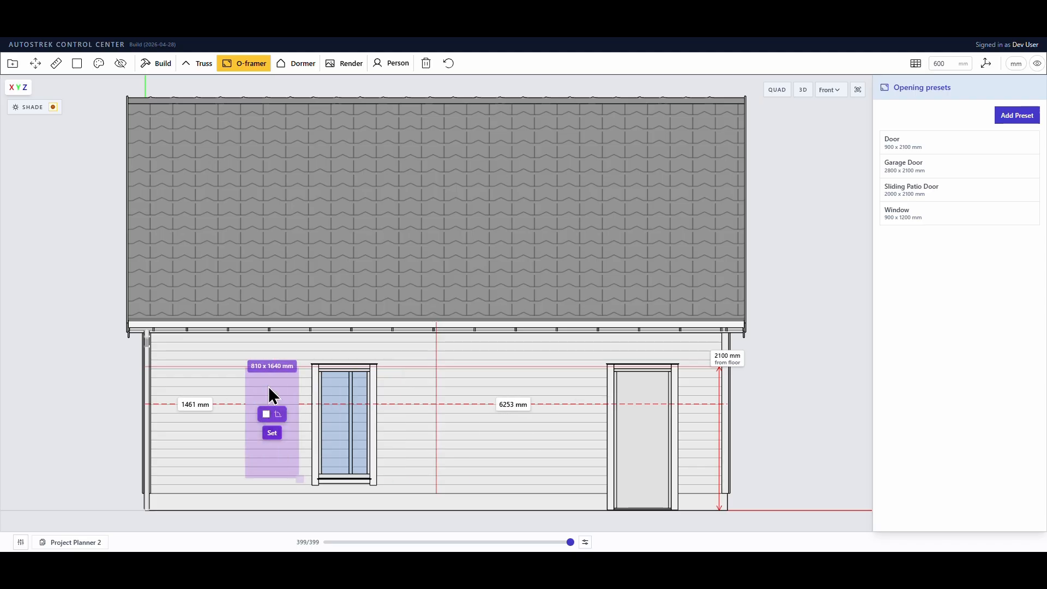
click(268, 433)
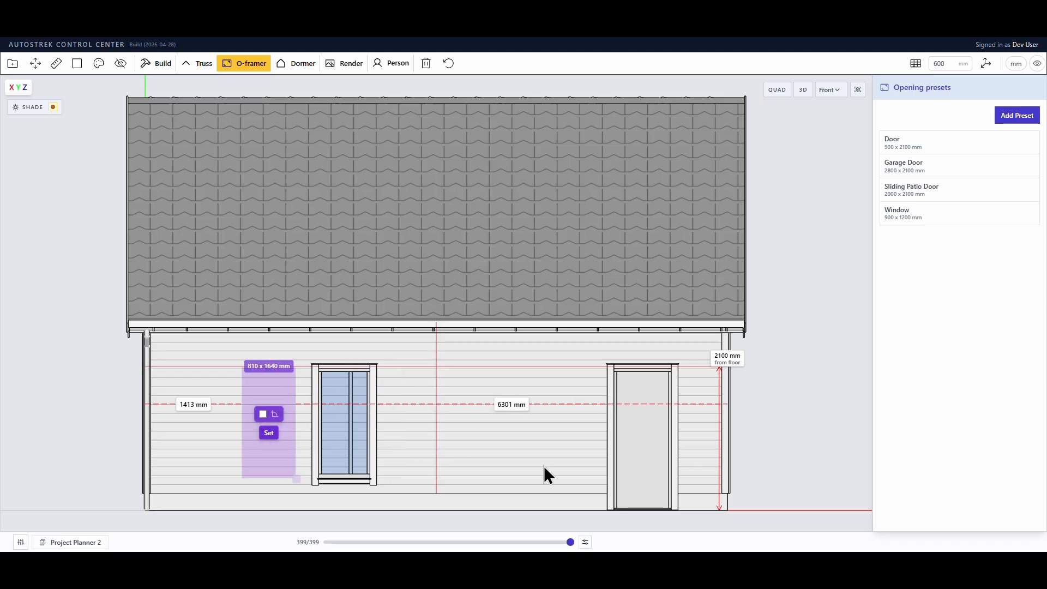
Place a 2800 x 2100 mm Garage Door opening near the left end of the right-side gable wall
click(835, 91)
click(843, 125)
drag(494, 368, 539, 371)
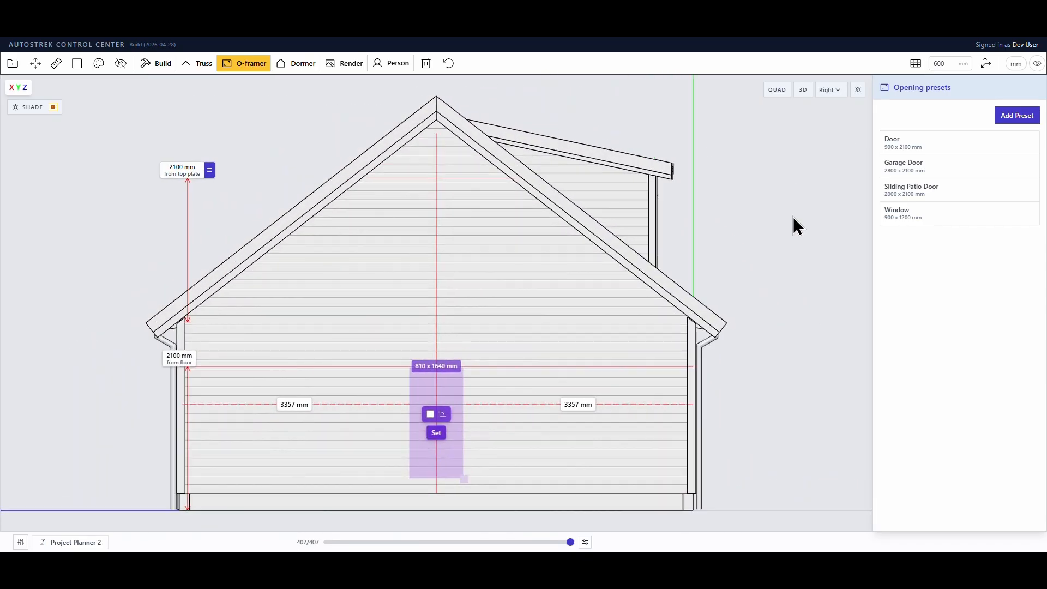
click(904, 169)
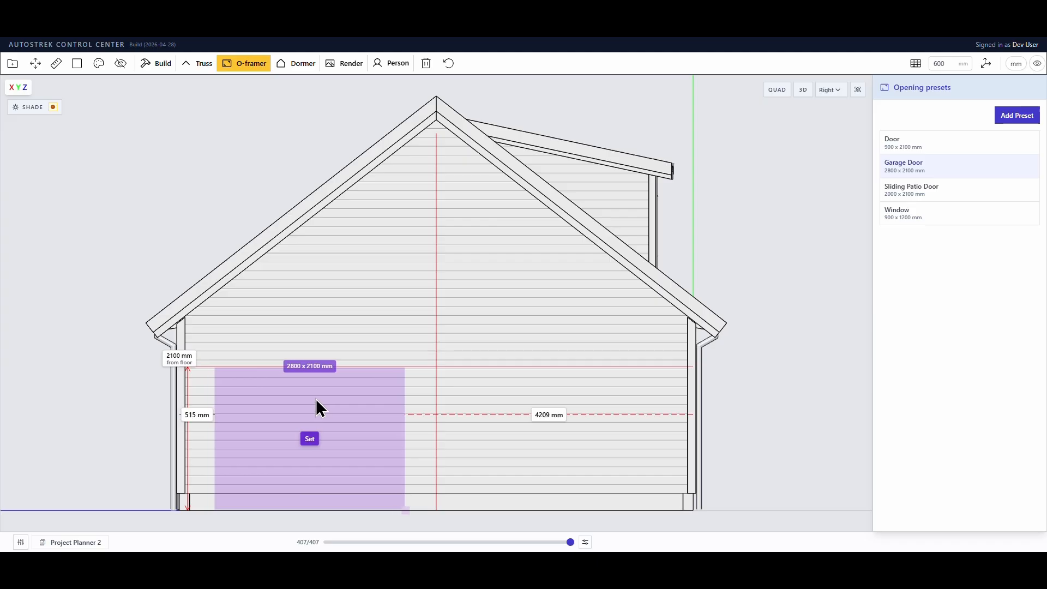
click(195, 415)
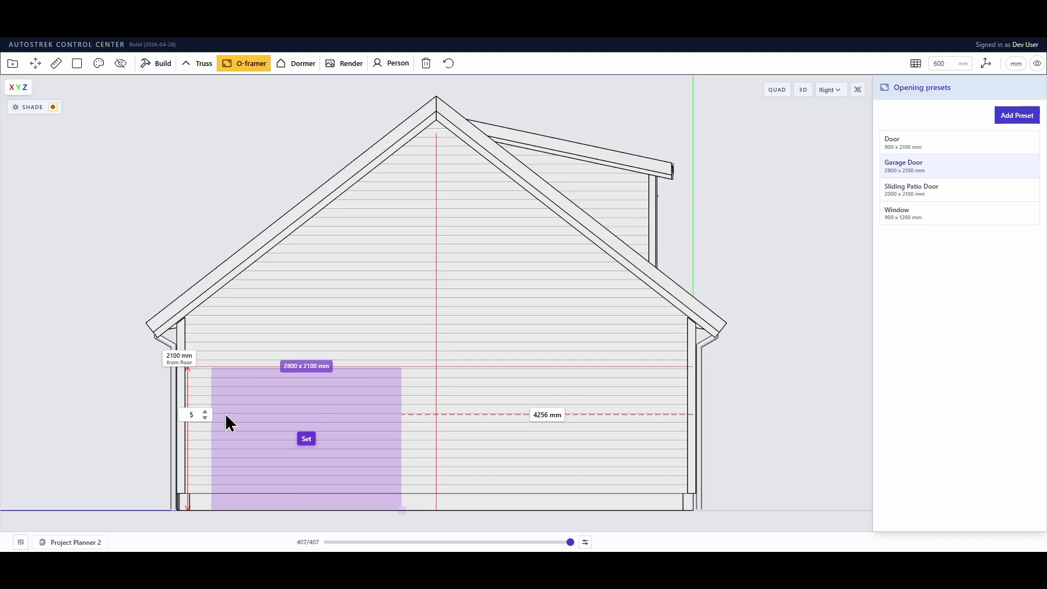
text(5)
key(Return)
click(306, 438)
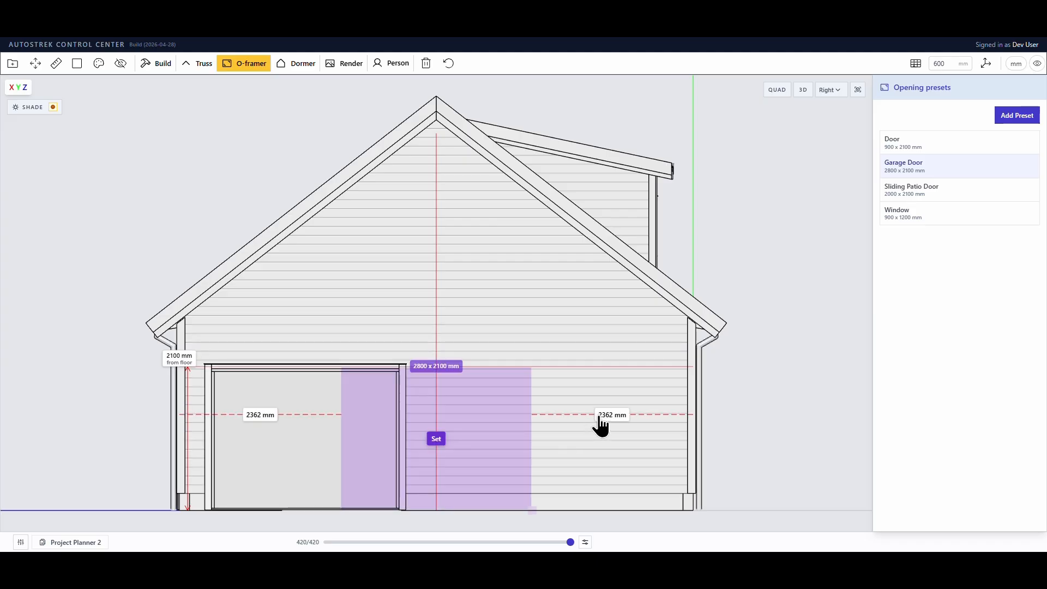
Place a second 2800 x 2100 mm Garage Door opening 450 mm from the right end of the same gable wall
click(602, 416)
text(450)
key(Return)
click(566, 439)
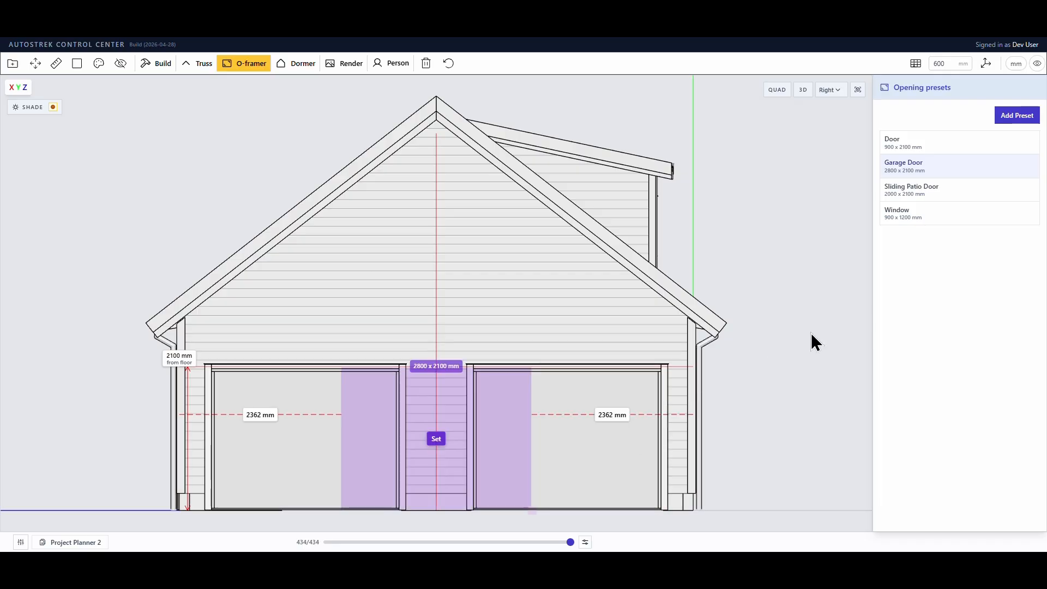
Start a Window opening in the gable above the garage doors and resize it to 840 x 900 mm
click(923, 216)
drag(401, 192, 394, 188)
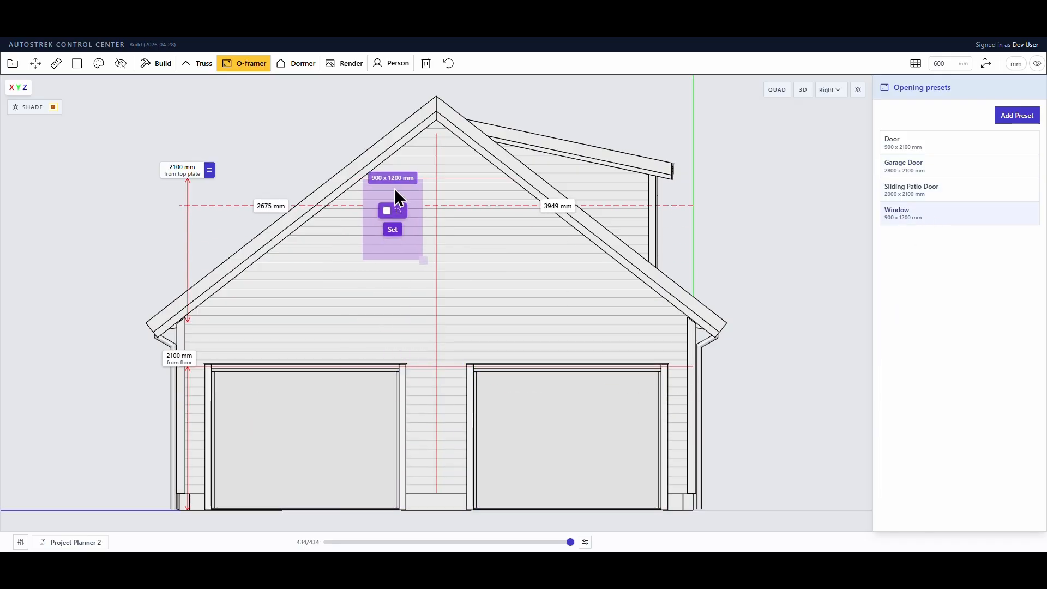
drag(423, 259, 419, 241)
drag(406, 220, 409, 221)
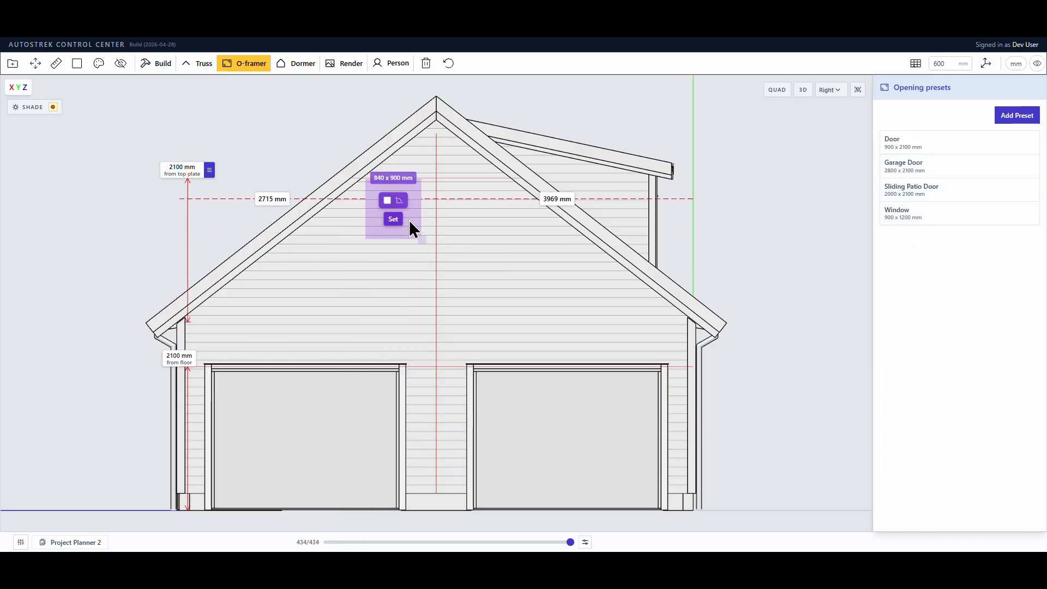
Lower the gable window's head height to 1984 mm from the top plate, set its left offset to 2720 mm and place it
click(271, 207)
scroll(507, 175, up, 2)
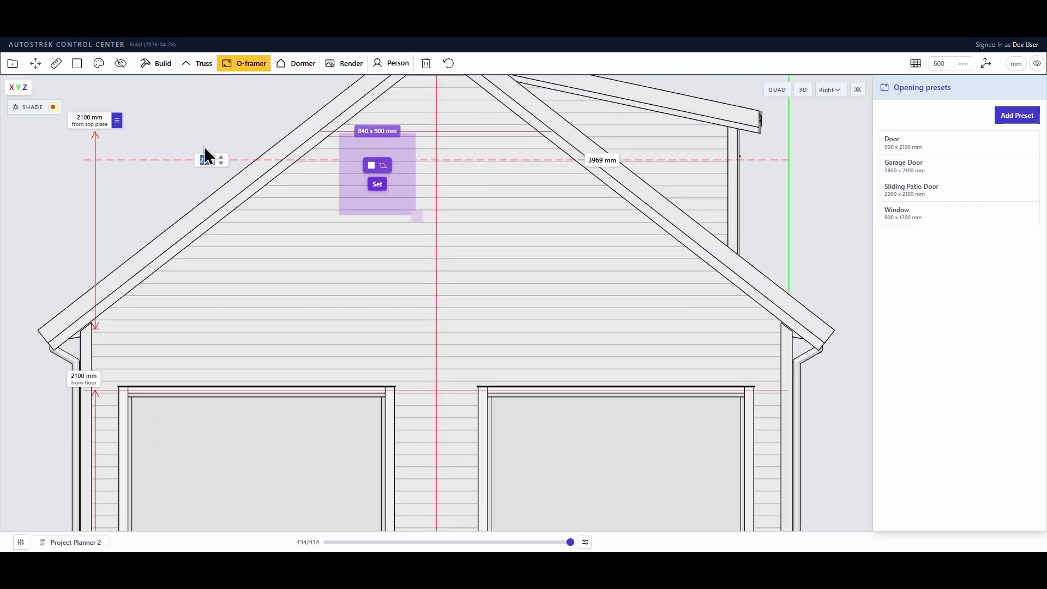
drag(117, 117, 119, 131)
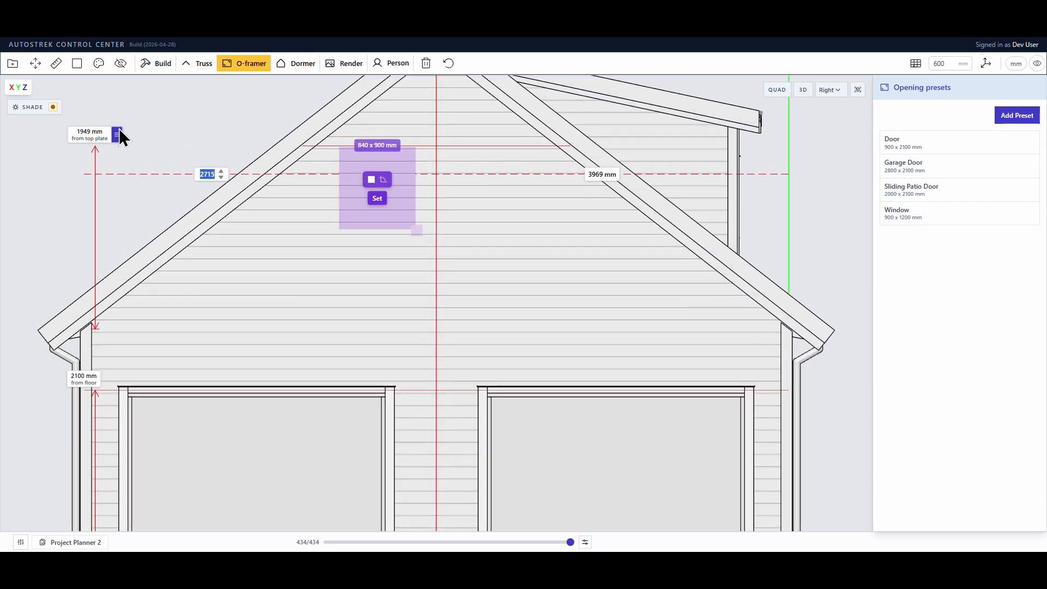
drag(119, 131, 119, 128)
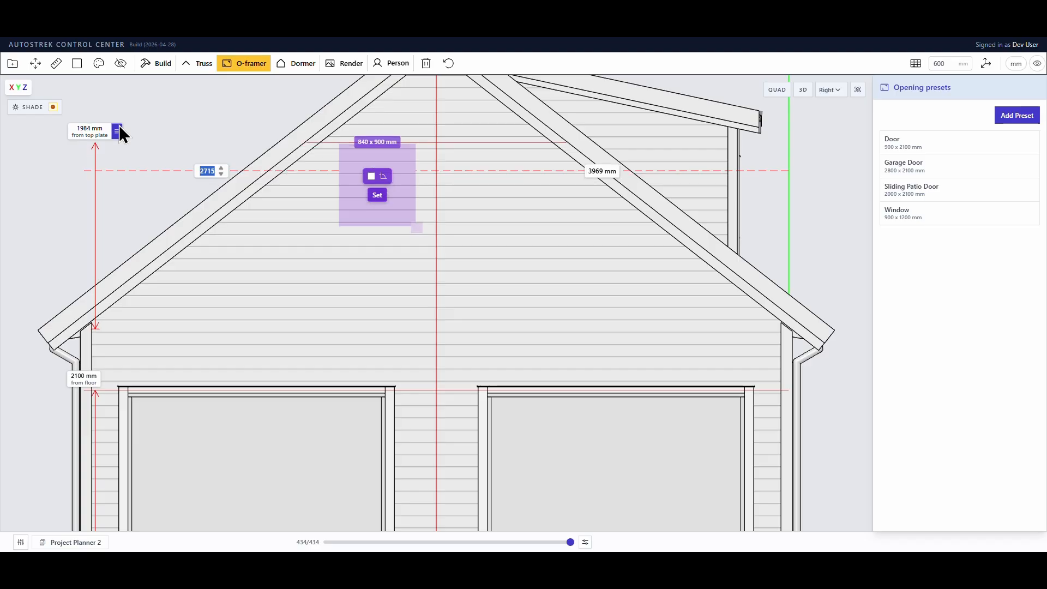
text(2720)
key(Return)
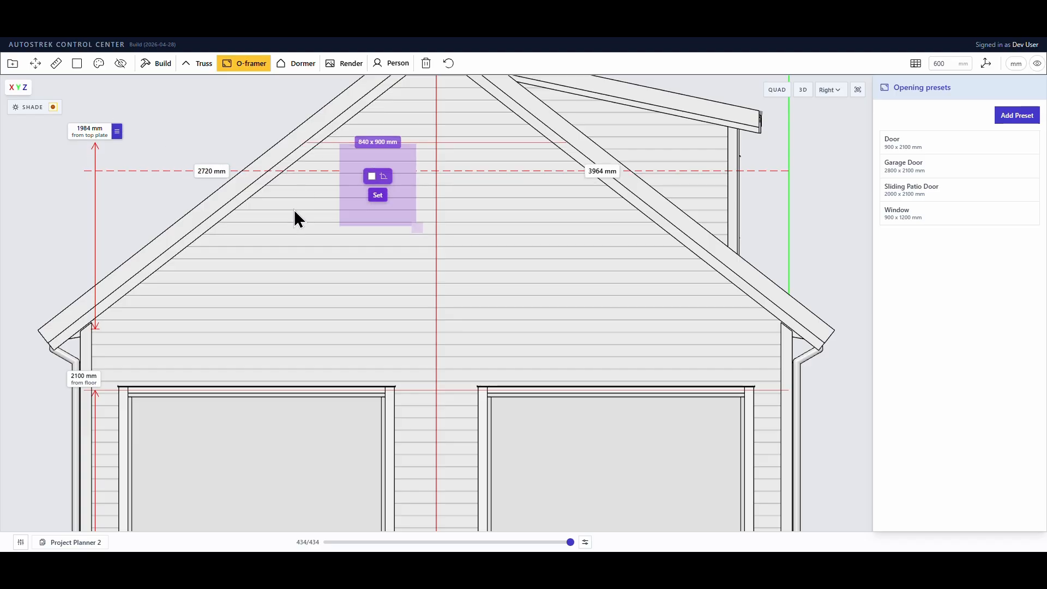
click(378, 196)
Position a second 840 x 900 mm window in the gable beside the first, adjust its right offset and place it
scroll(384, 208, down, 5)
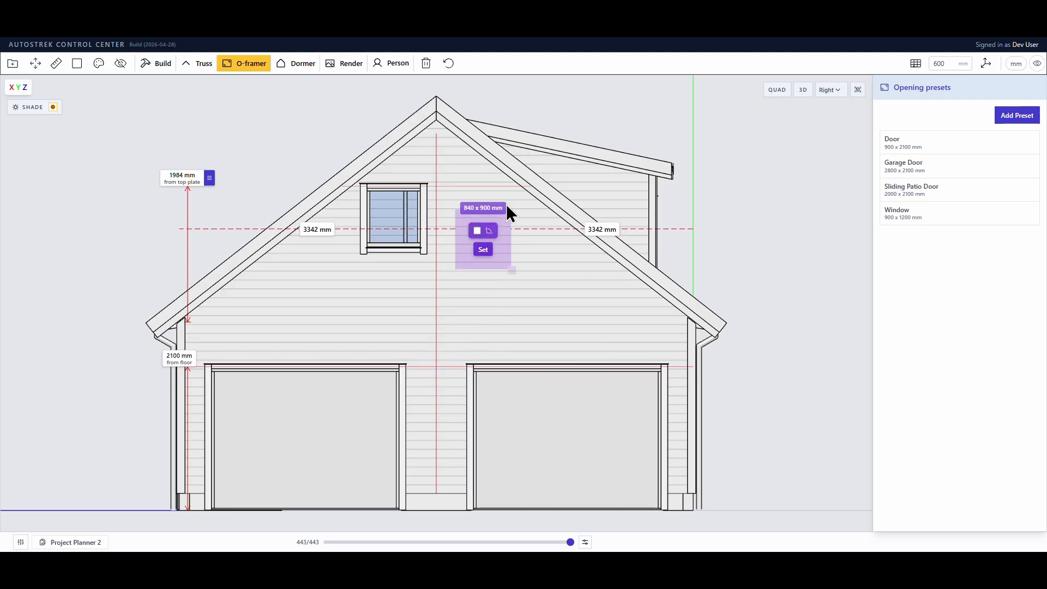
scroll(506, 204, up, 5)
click(682, 156)
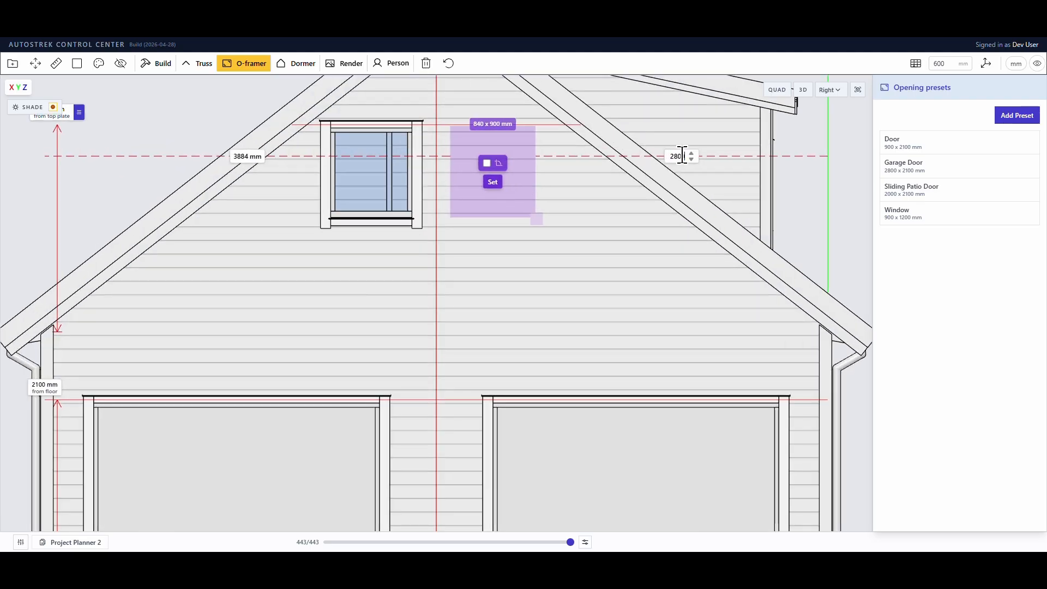
key(Return)
click(503, 184)
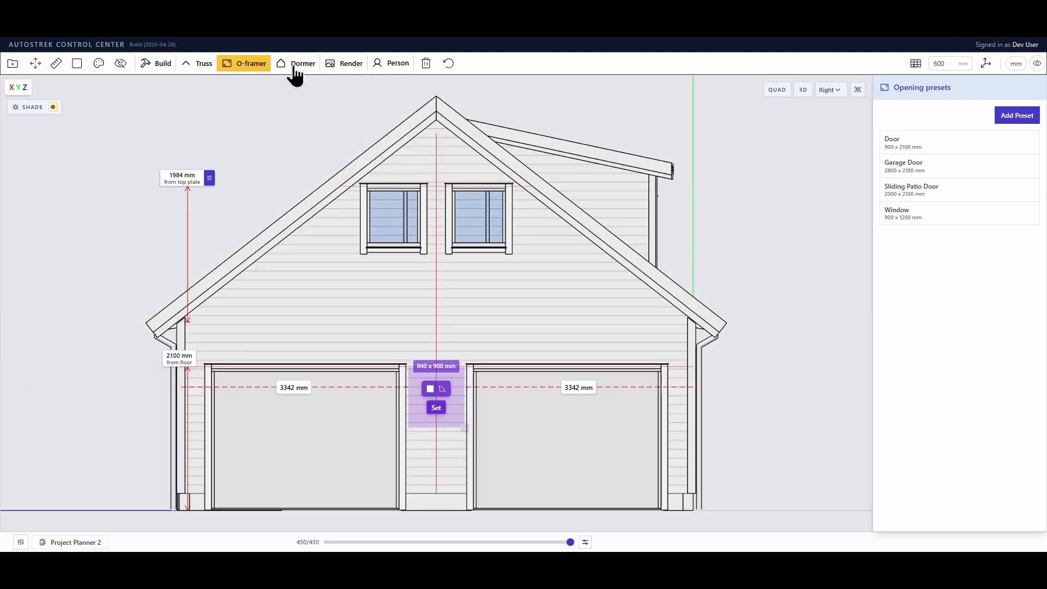
Leave the opening tool, show the garage in 3D from the garage door side and hide the axes and grid
click(256, 66)
click(803, 90)
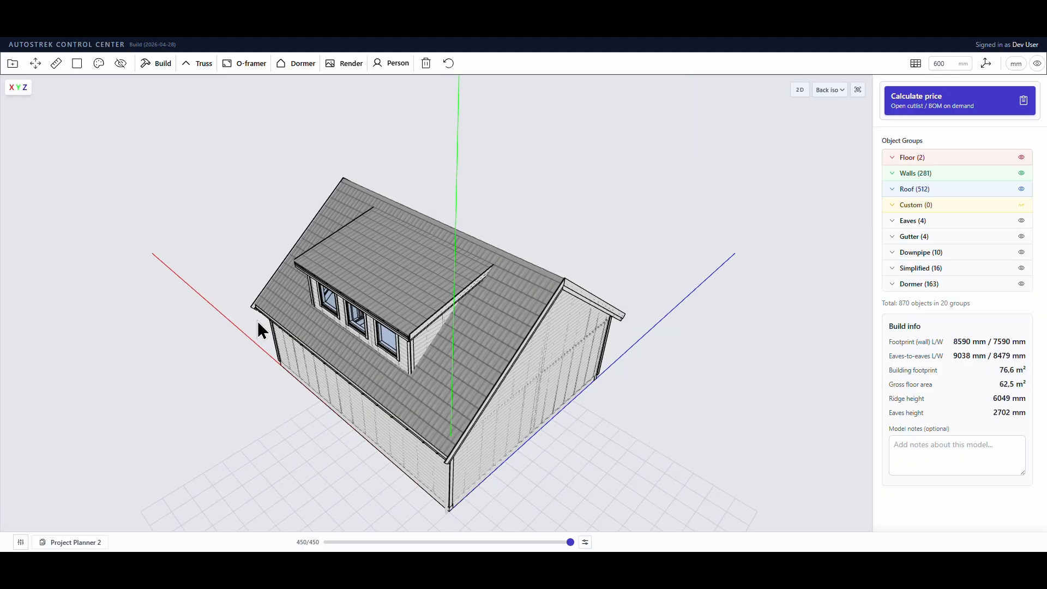
drag(524, 368, 919, 63)
click(979, 69)
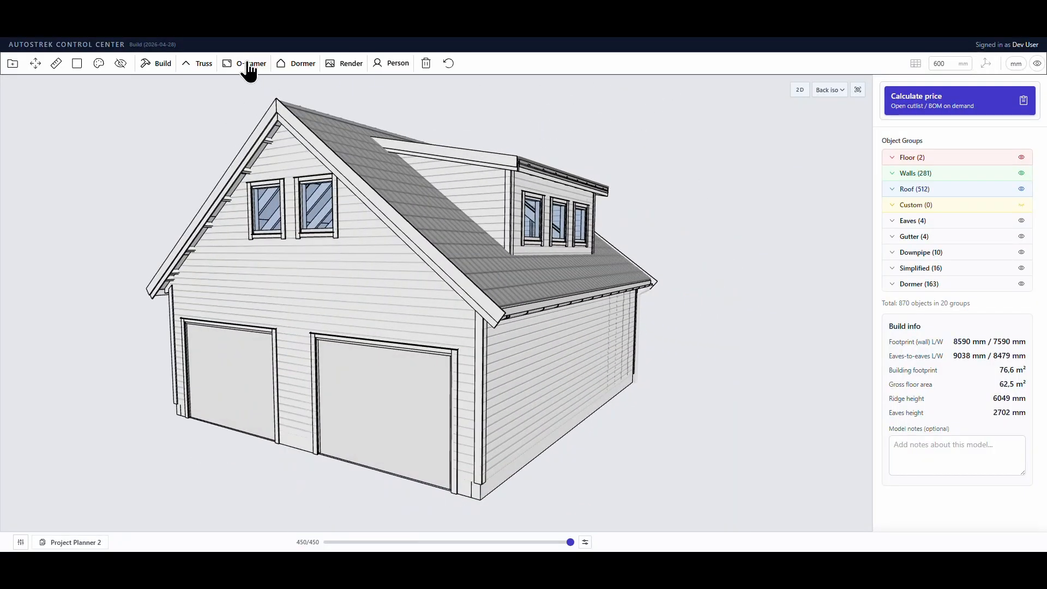
Resize a Window opening on the Main Back Wall to 1650 x 830 mm and place it 800 mm from the left end
click(251, 65)
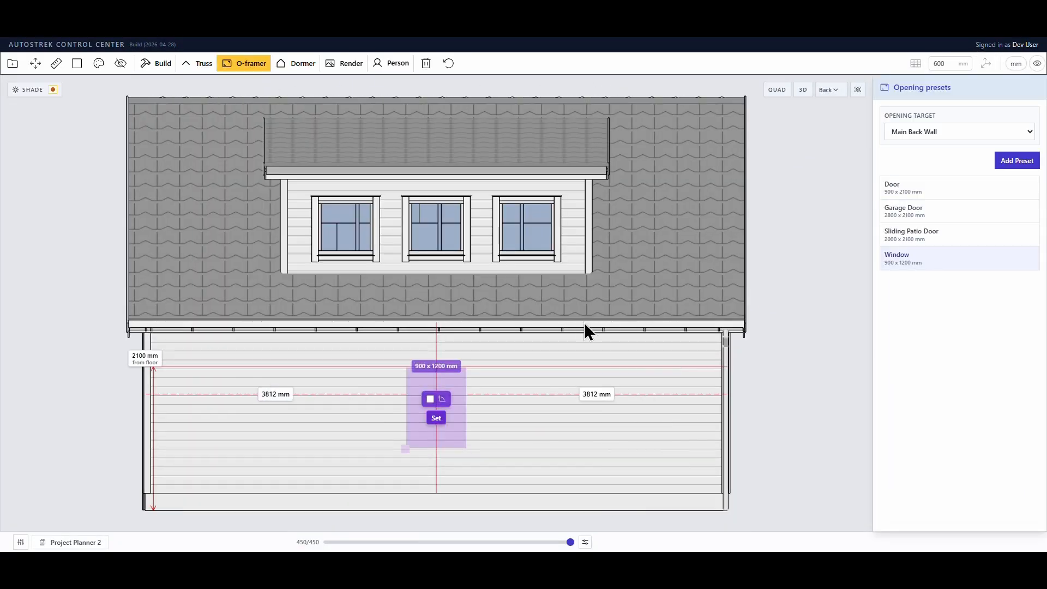
drag(451, 385, 298, 380)
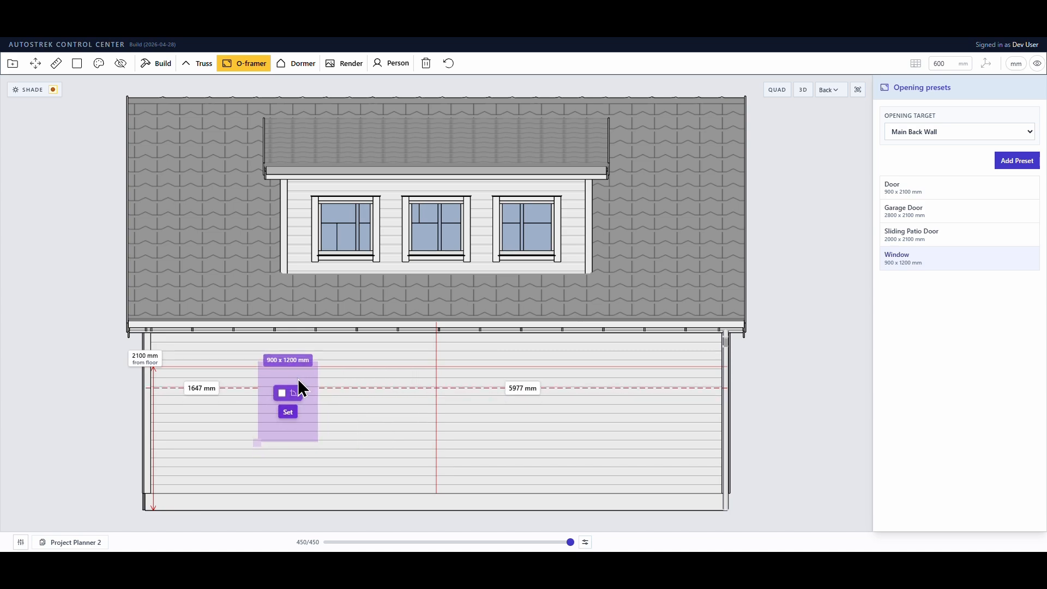
drag(257, 443, 213, 409)
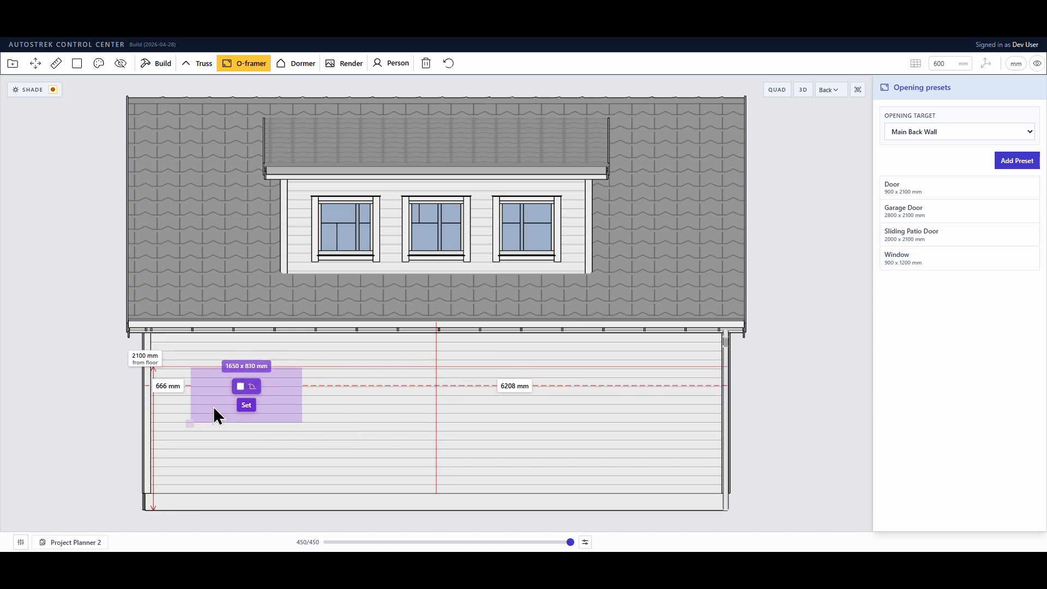
click(162, 386)
text(800)
key(Return)
click(258, 407)
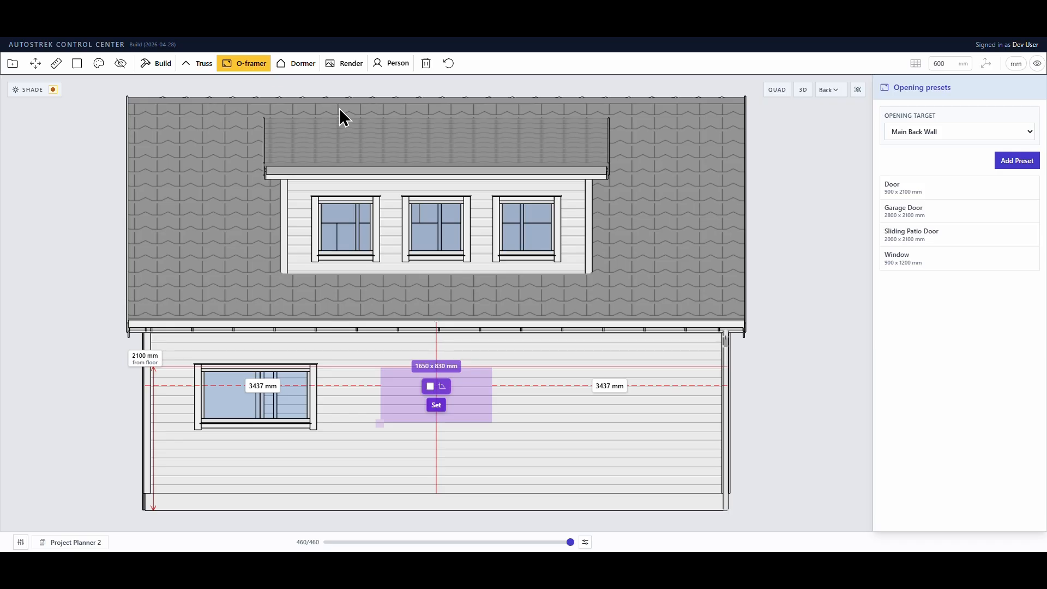
Place another 1650 x 830 mm window 800 mm from the back wall's right end and a third at the wall's centre
drag(461, 387, 521, 388)
click(635, 385)
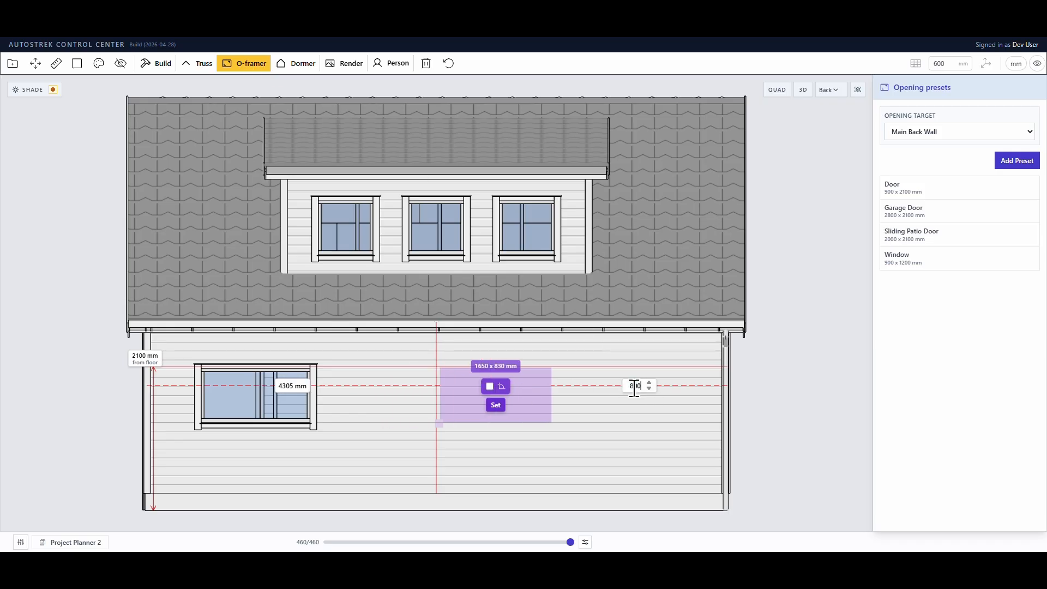
key(Return)
click(615, 405)
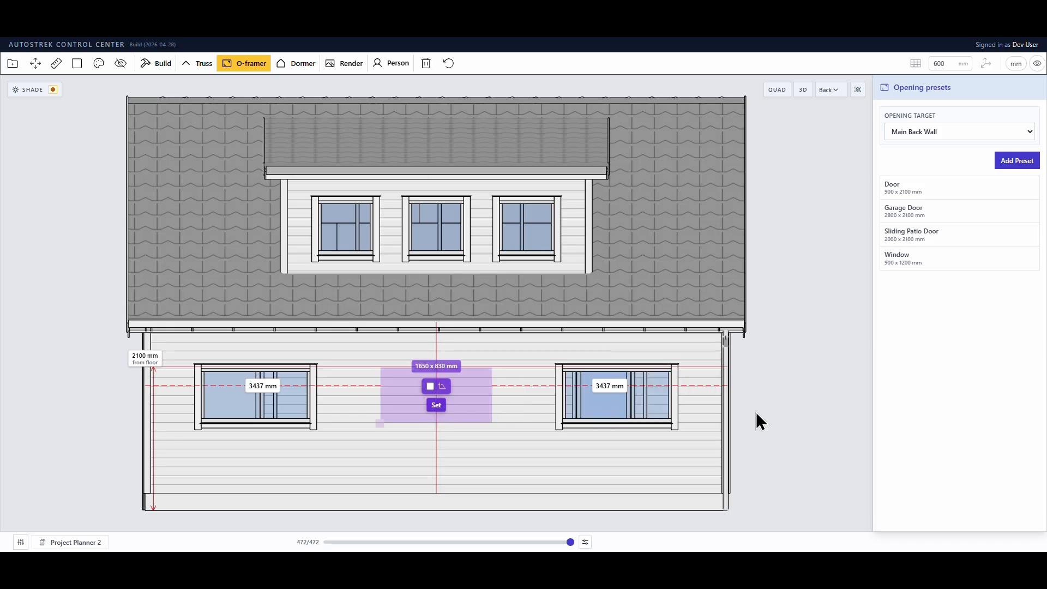
click(245, 64)
Examine the garage in 3D, checking the openings from outside and the wall and roof framing from inside
click(802, 89)
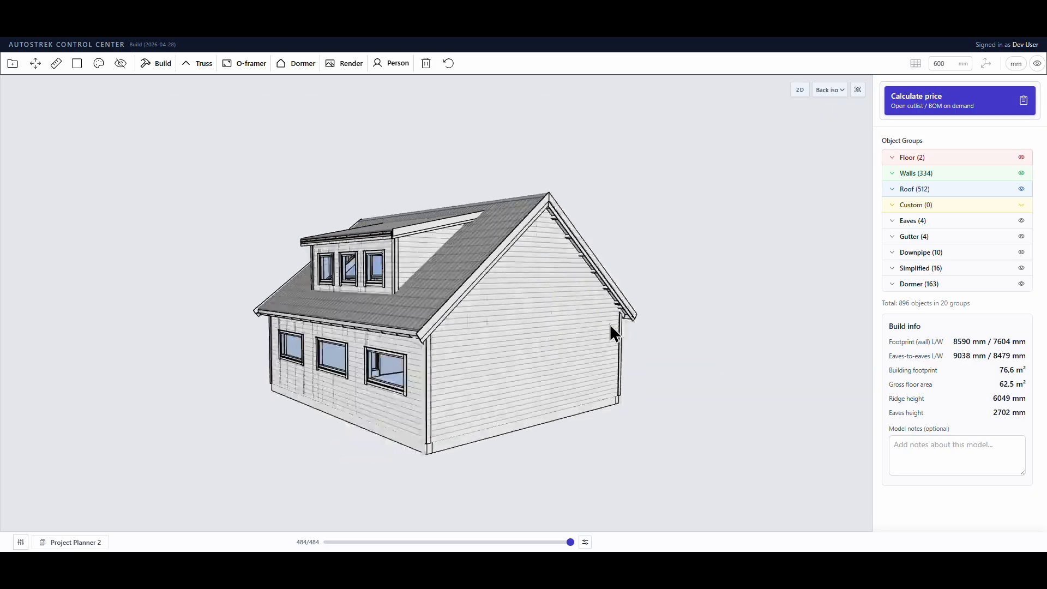
middle_drag(609, 324, 351, 319)
scroll(381, 325, up, 10)
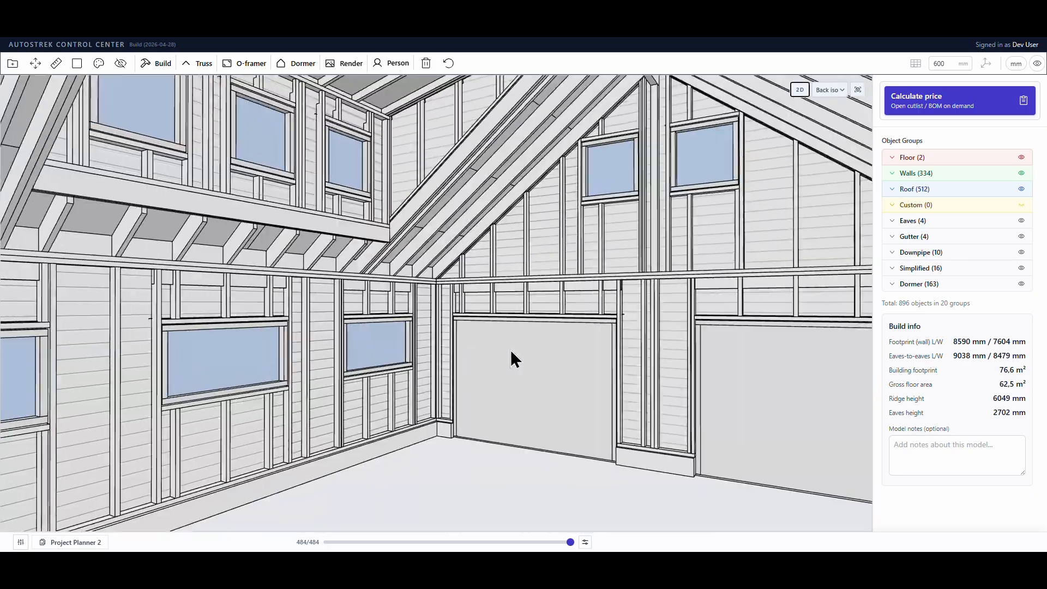
middle_drag(512, 351, 409, 366)
scroll(497, 386, down, 10)
scroll(409, 367, up, 2)
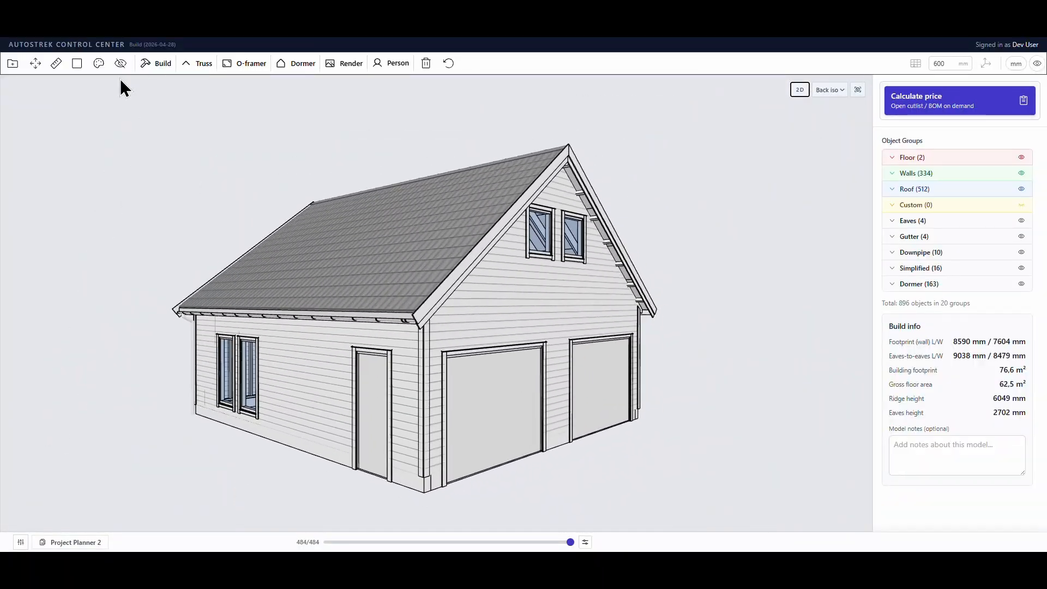
Apply the Spruce Dark texture to the whole model and paint the foundation with the Concrete texture
click(99, 64)
click(37, 331)
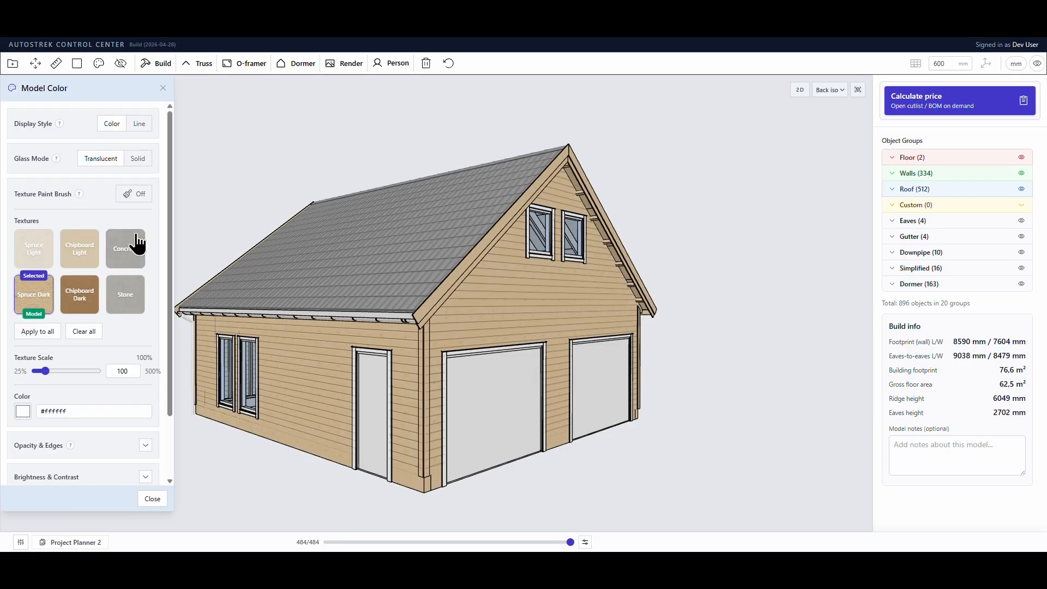
click(99, 63)
click(133, 196)
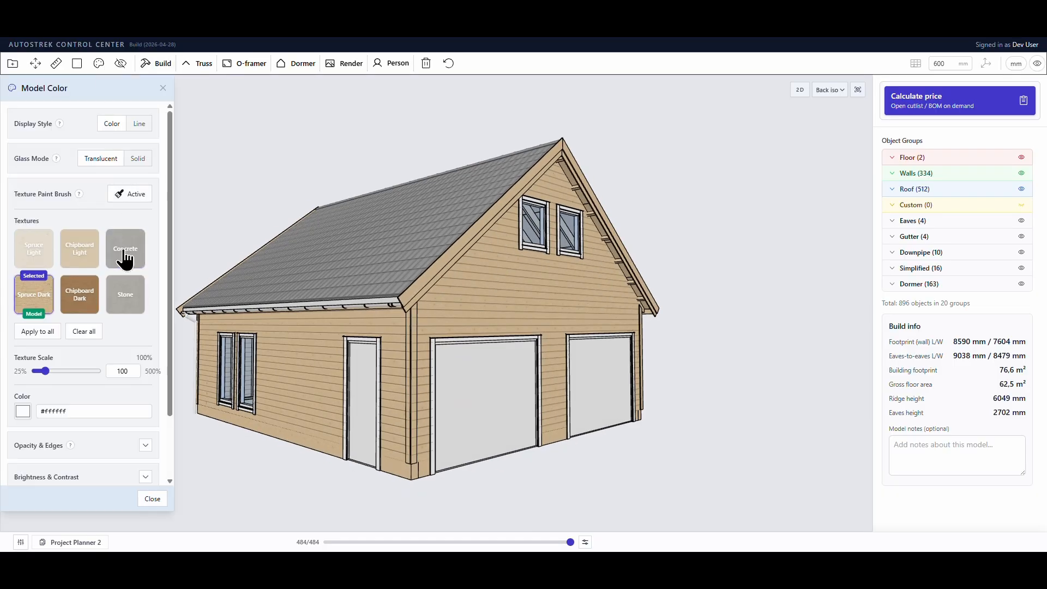
click(125, 259)
middle_drag(421, 469, 524, 391)
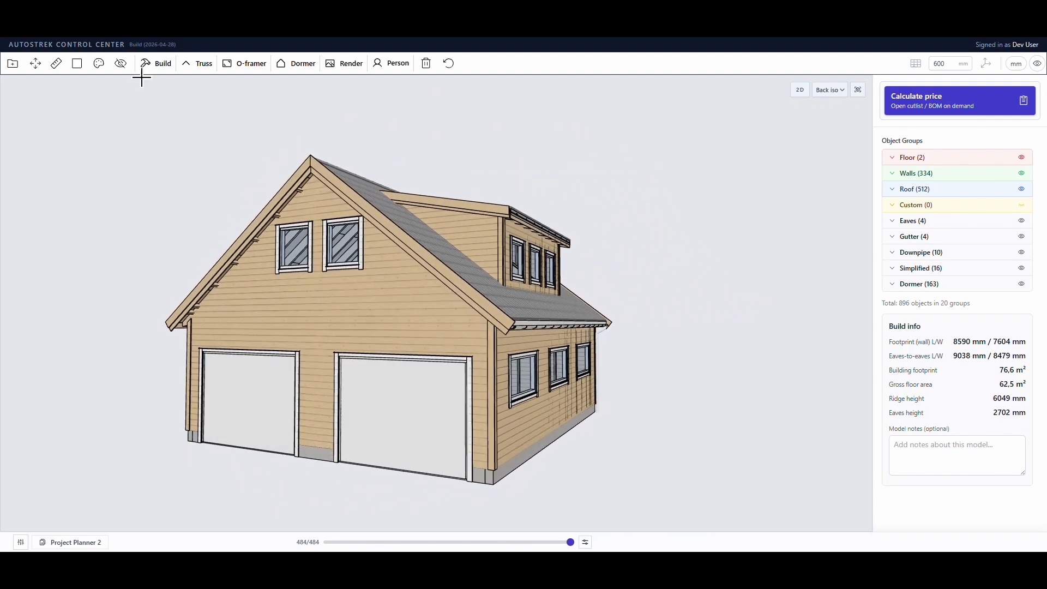
Turn off the Texture Paint Brush, select the Spruce Dark texture again and close the model colour settings
click(99, 64)
click(131, 194)
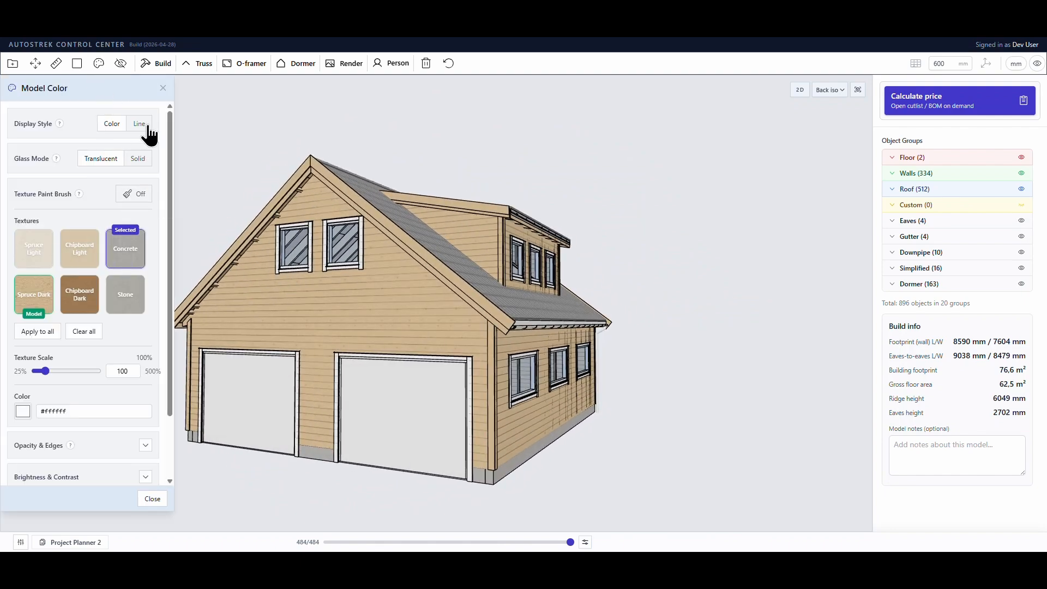
click(33, 298)
click(147, 498)
Darken the roof by lowering the tile lightness to 5% in the live roof controls
click(21, 542)
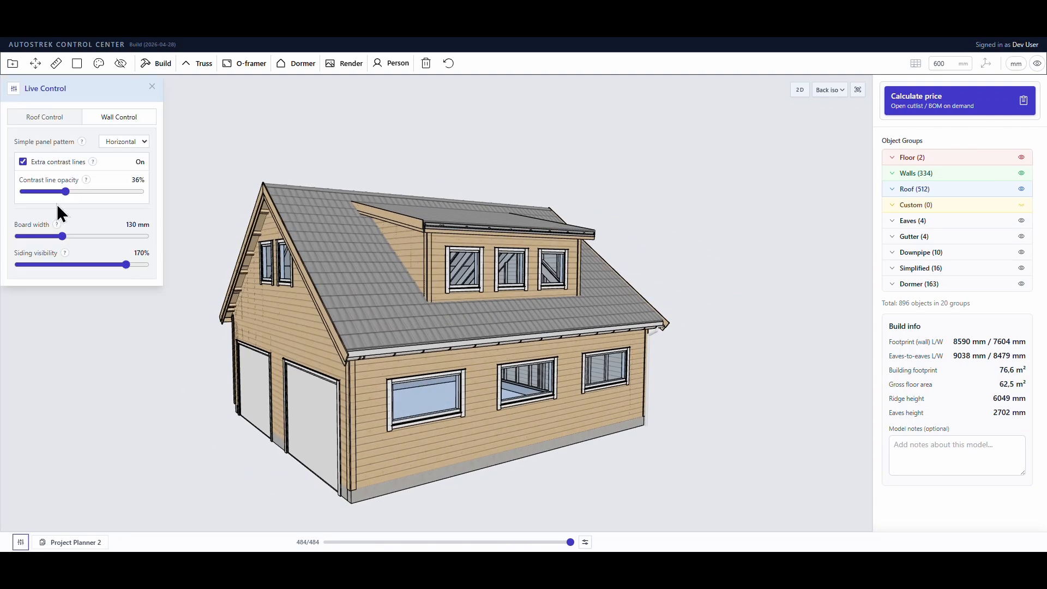
click(44, 116)
click(64, 234)
drag(64, 239, 33, 247)
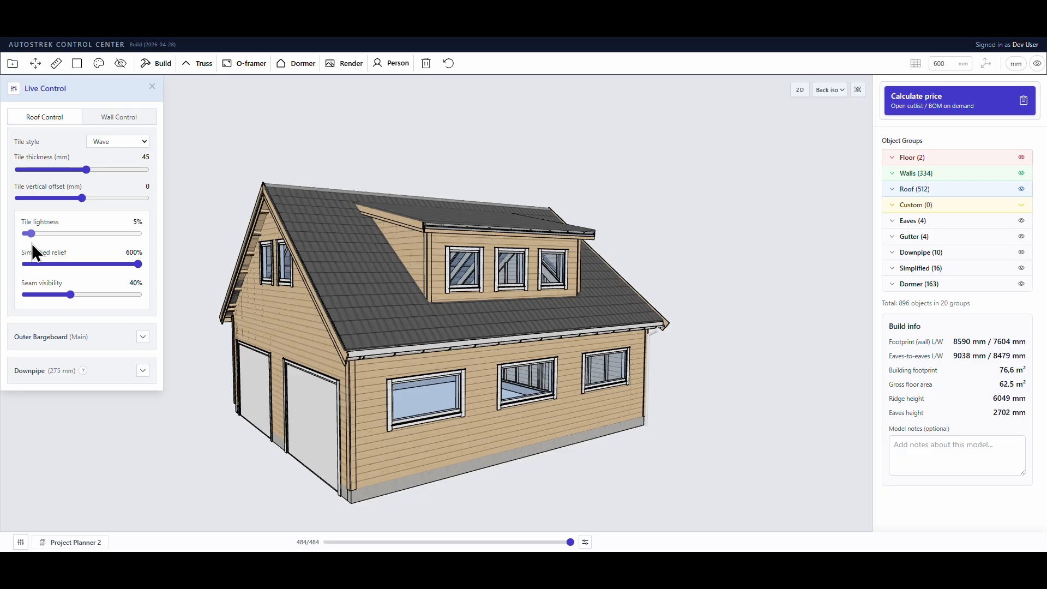
click(152, 86)
Show the four dimensioned elevations in quad view and change their display from Color to Line
drag(502, 398, 378, 346)
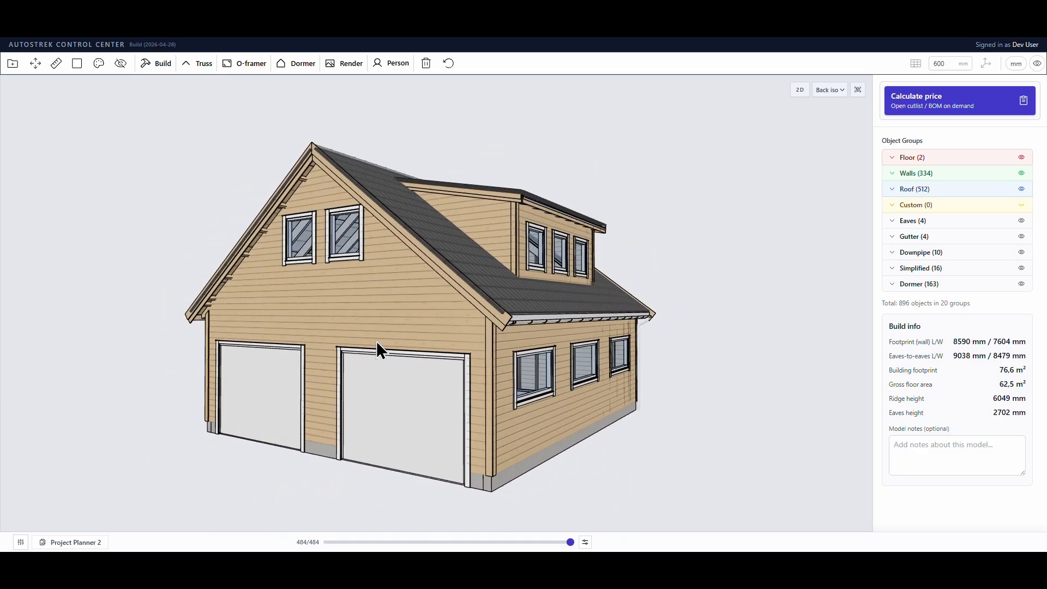
click(800, 90)
click(777, 89)
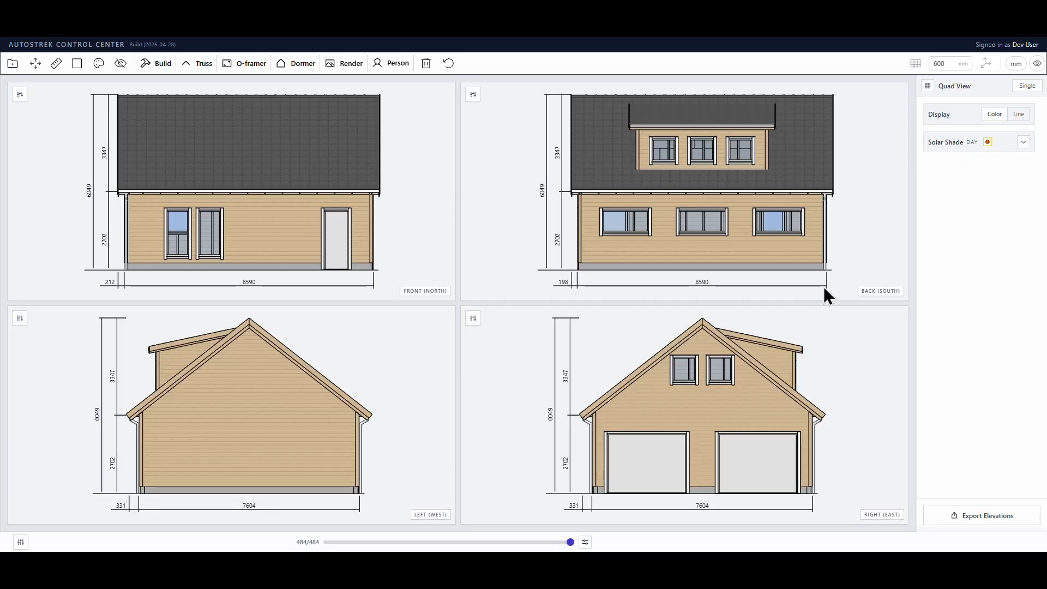
click(1018, 115)
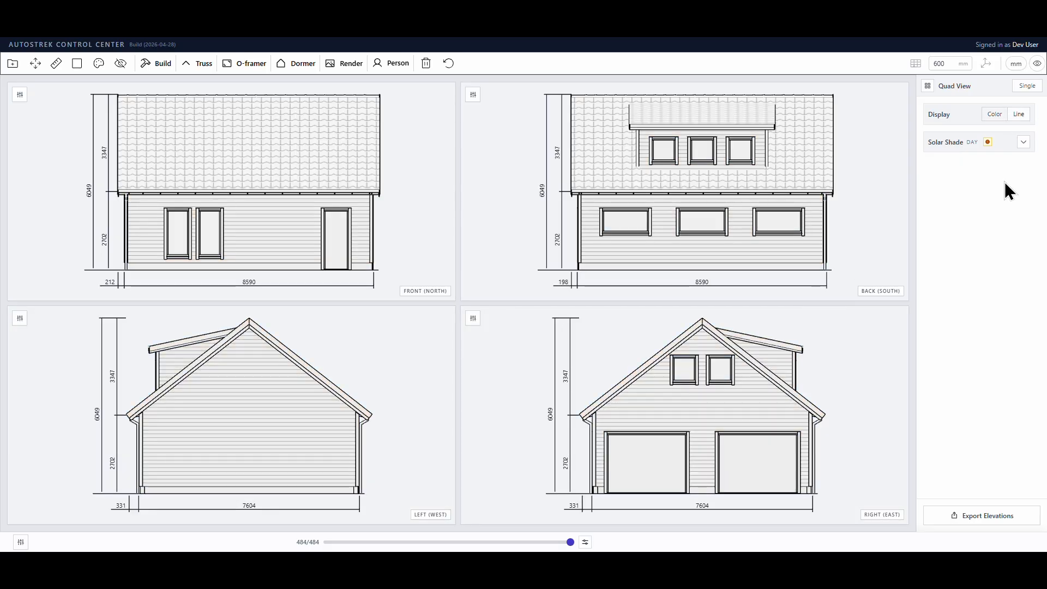
Try the PDF elevation export options with the A3 info block enabled and set to 3 rows, and cancel the export
click(977, 518)
click(522, 276)
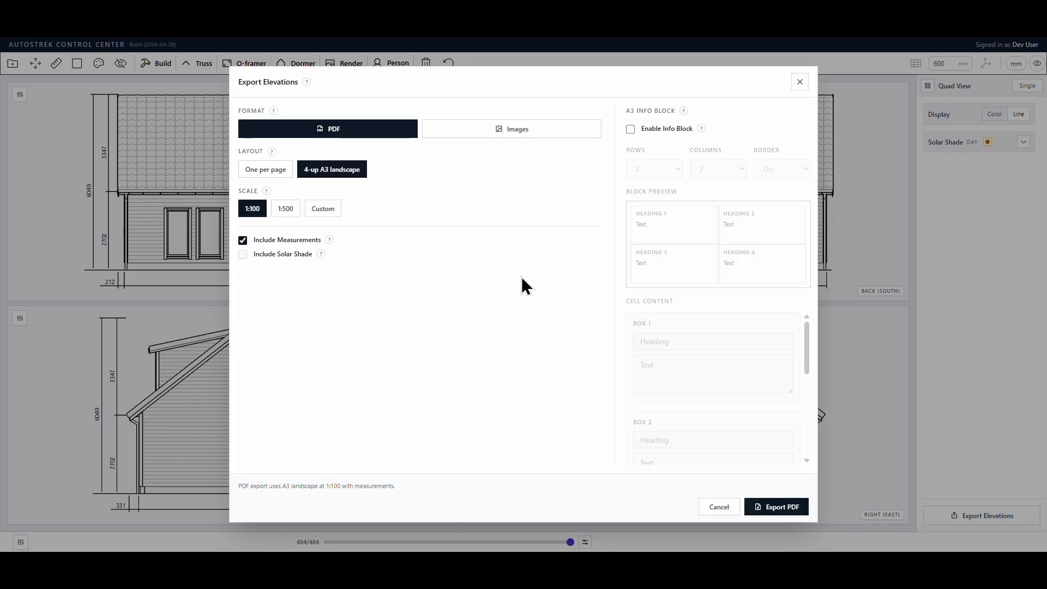
click(630, 129)
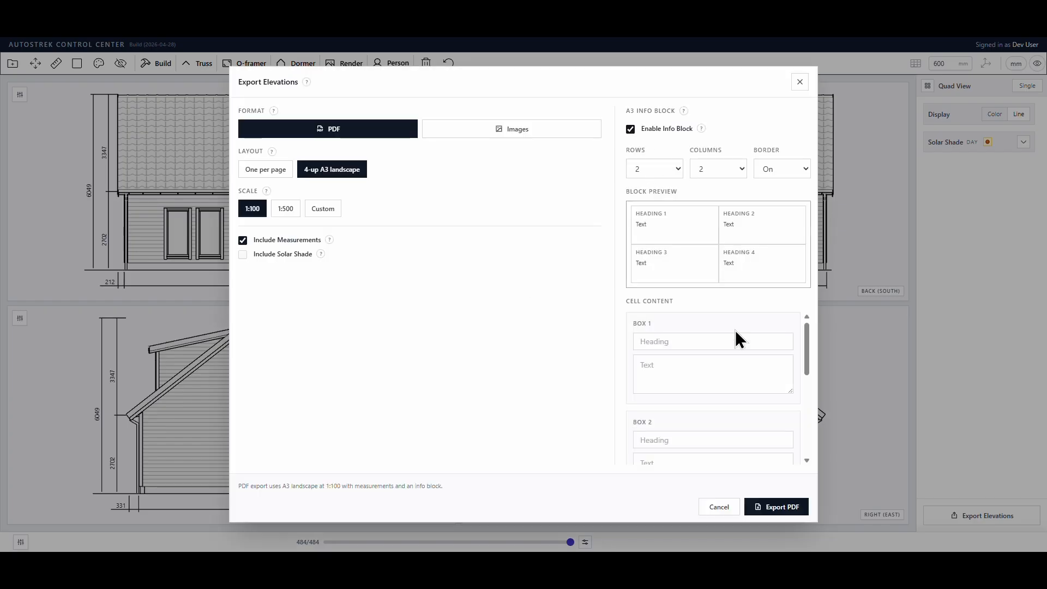
scroll(735, 330, down, 3)
click(673, 168)
click(669, 185)
click(669, 169)
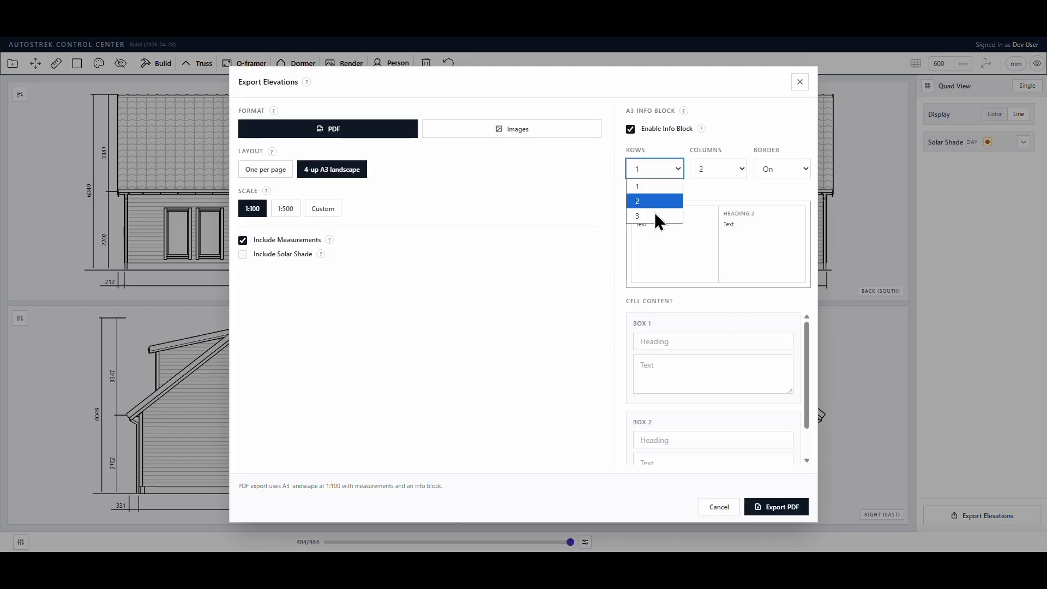
click(654, 213)
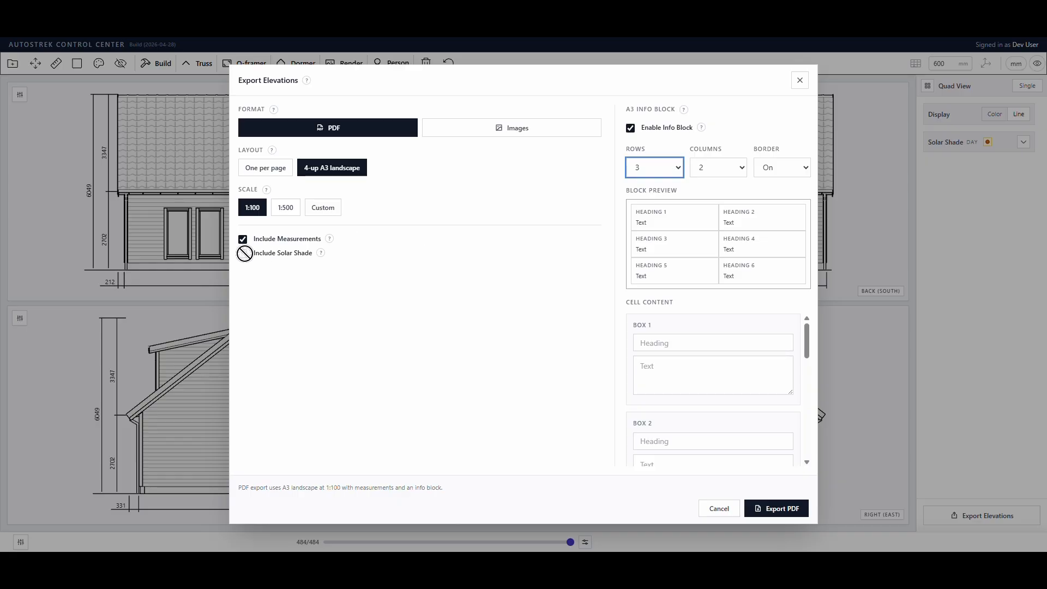
click(729, 509)
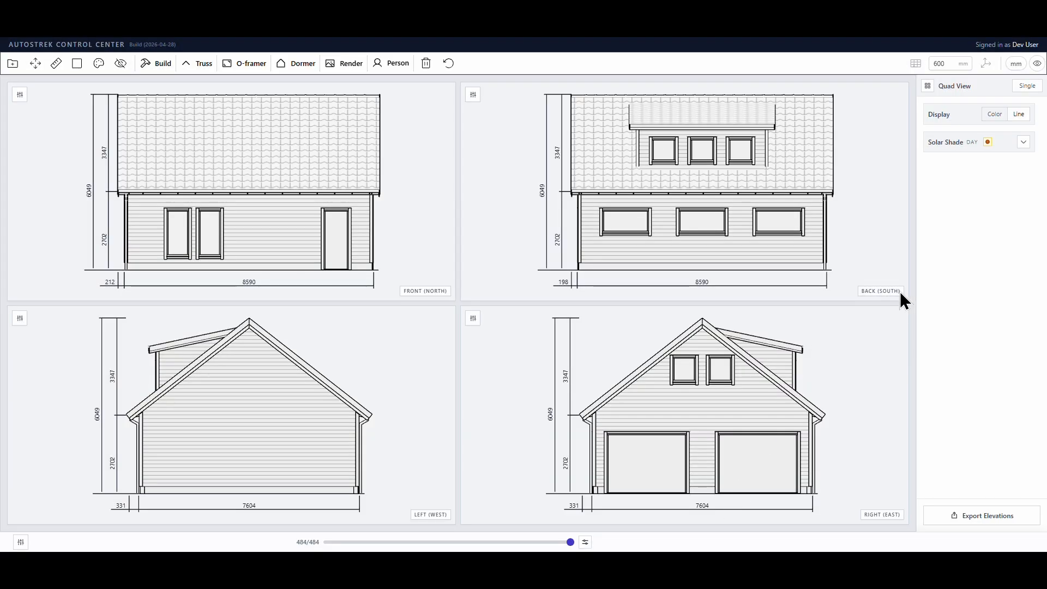
Restore the Color display of the elevations and return to a 3D view of the garage door side
click(994, 115)
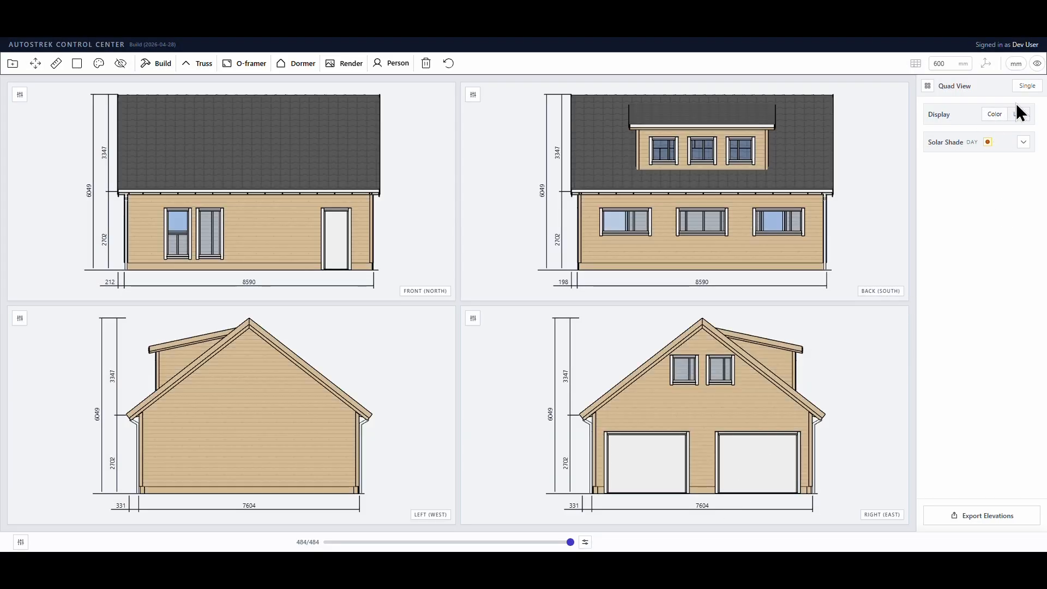
click(1028, 86)
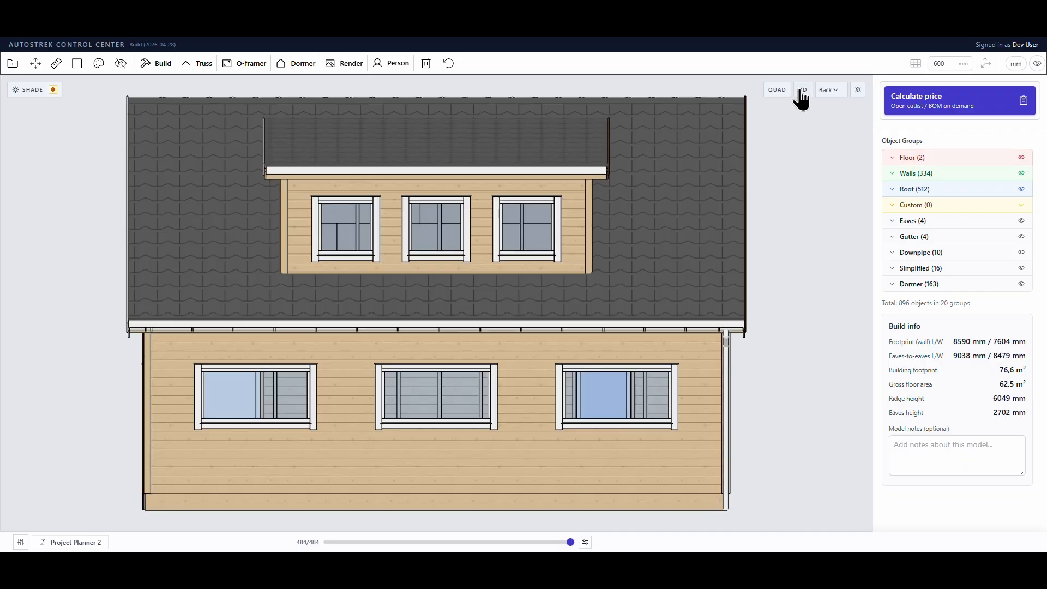
click(800, 91)
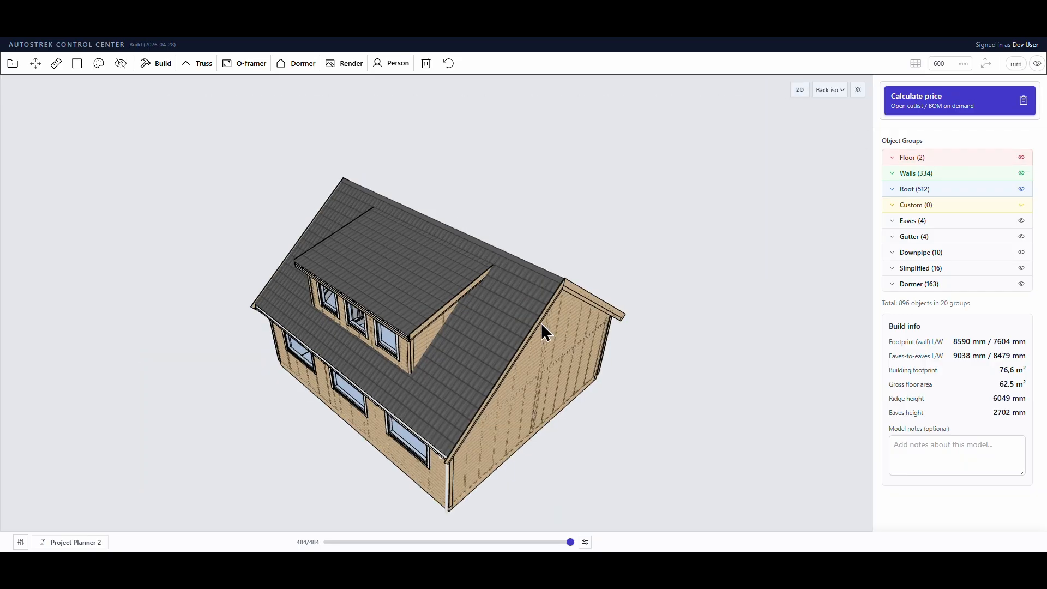
middle_drag(541, 323, 472, 307)
scroll(481, 292, up, 4)
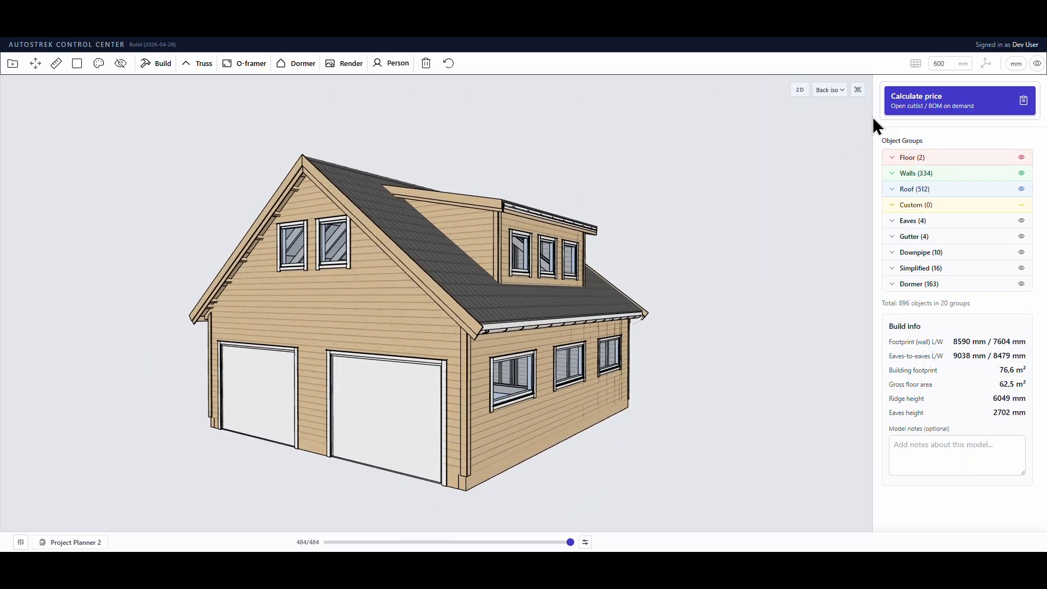
Calculate the price and review the bill of materials from the lumber items down to the total
click(934, 107)
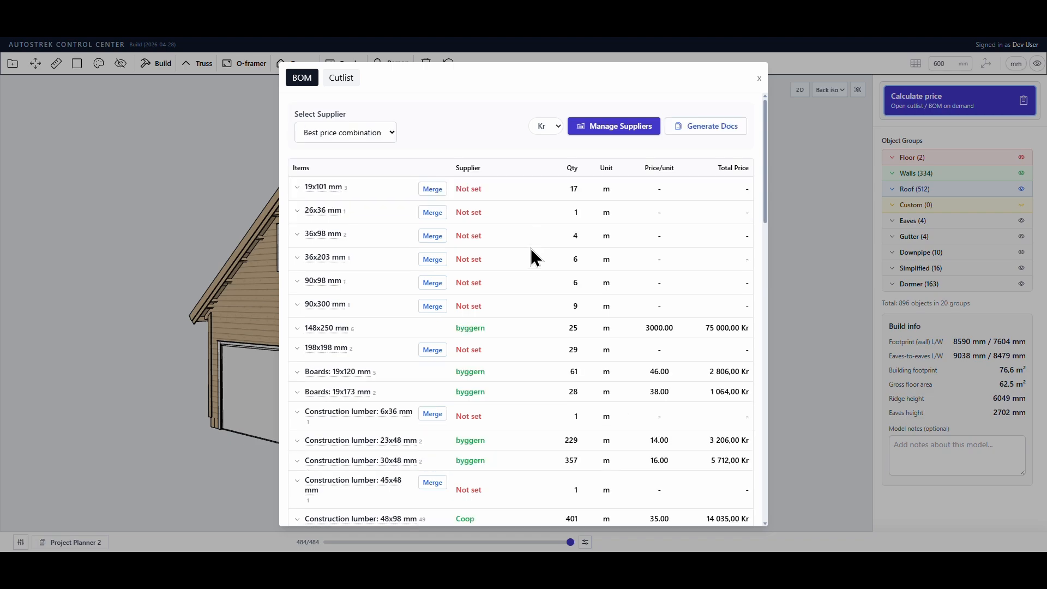
scroll(531, 250, down, 3)
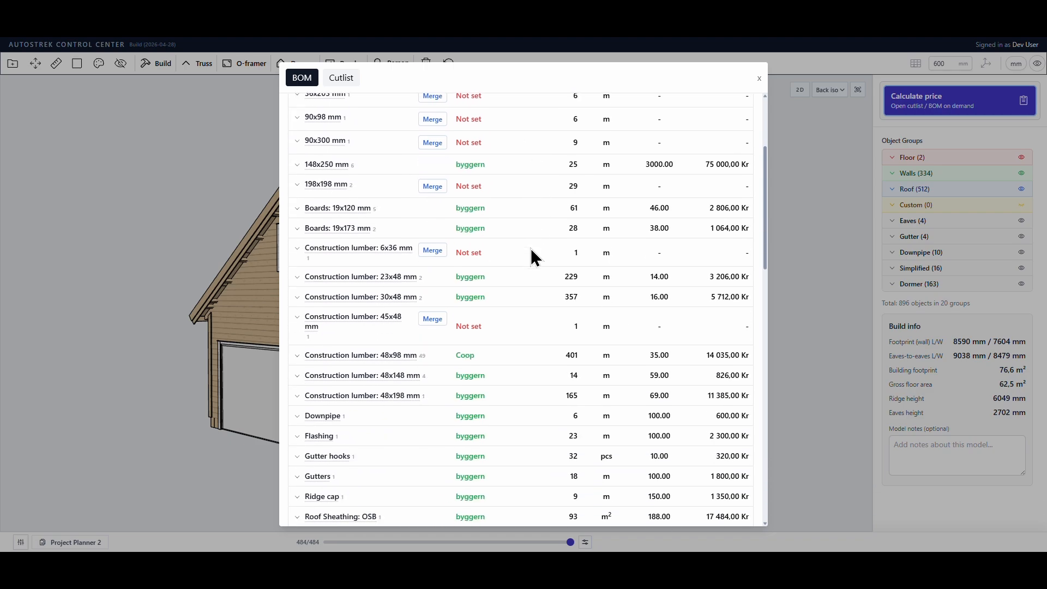
scroll(532, 250, down, 4)
scroll(531, 250, down, 2)
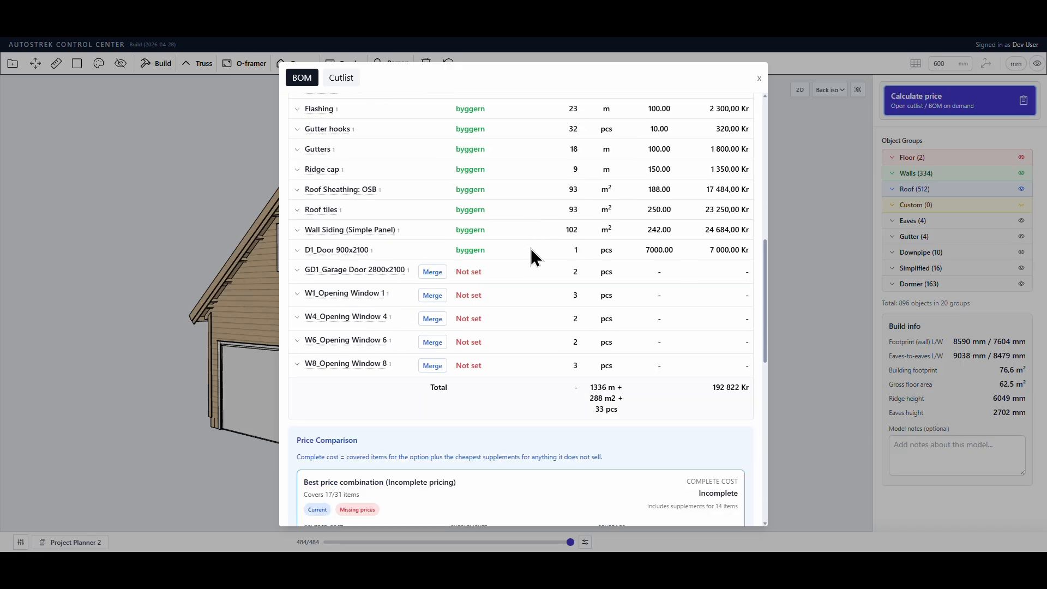
Review the cutlist from the floor joists through the walls and openings to the roof and gutter items
scroll(531, 249, down, 1)
scroll(531, 250, up, 4)
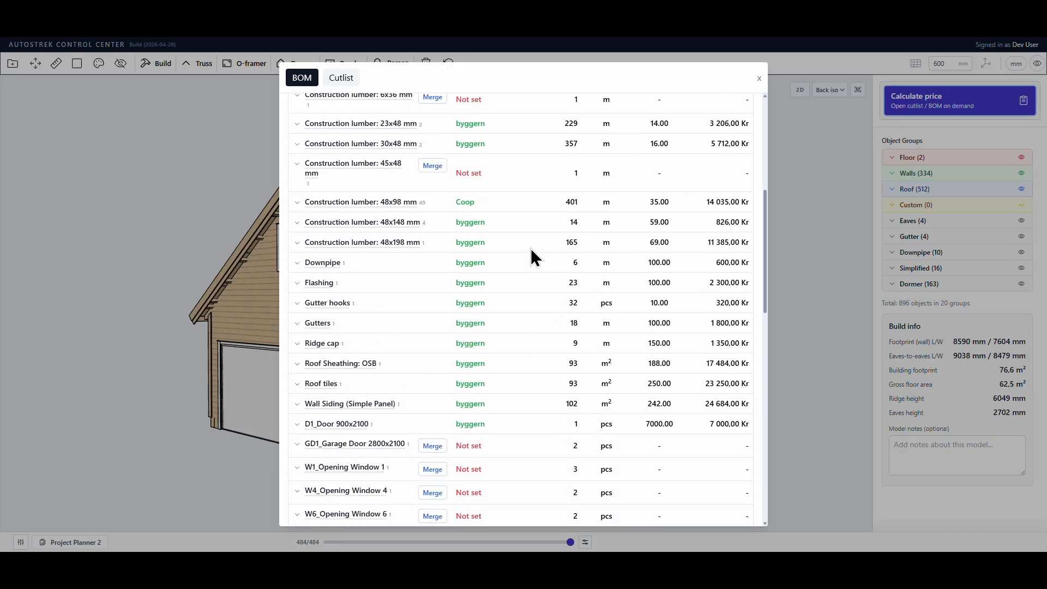
scroll(531, 247, up, 4)
click(343, 81)
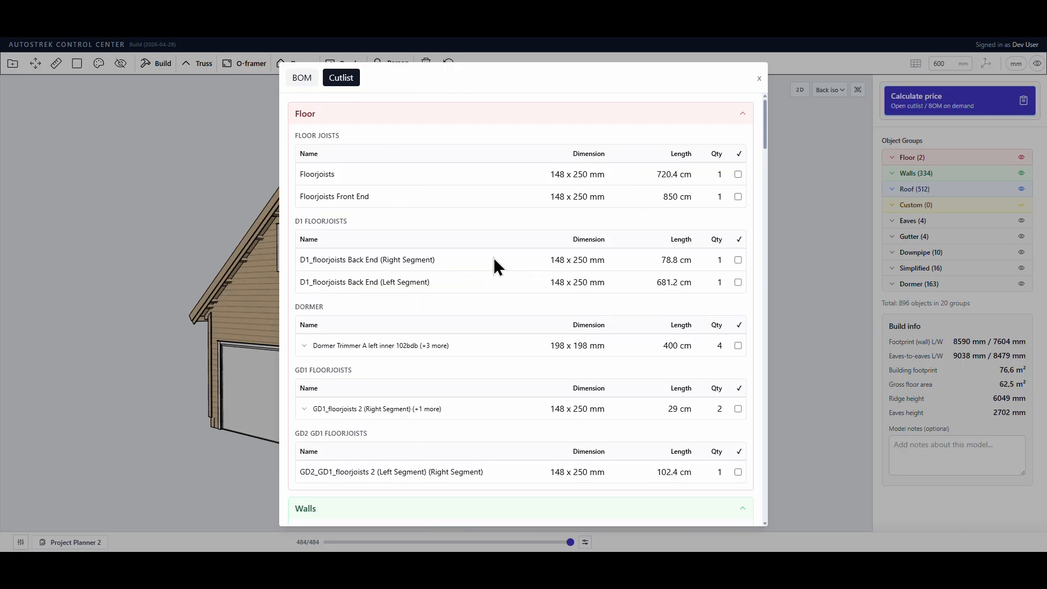
scroll(494, 258, down, 8)
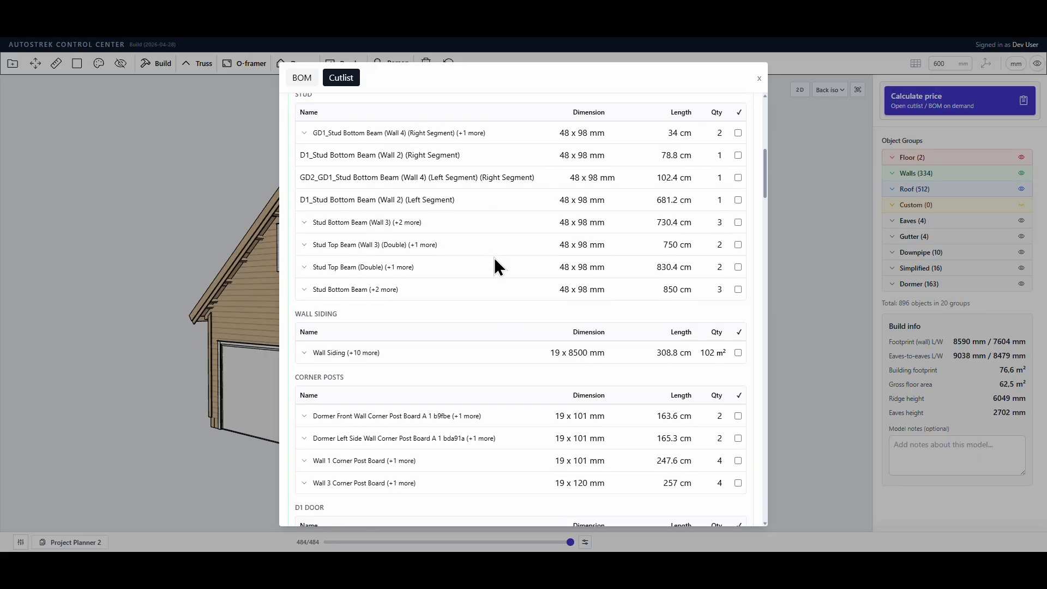
scroll(494, 257, down, 20)
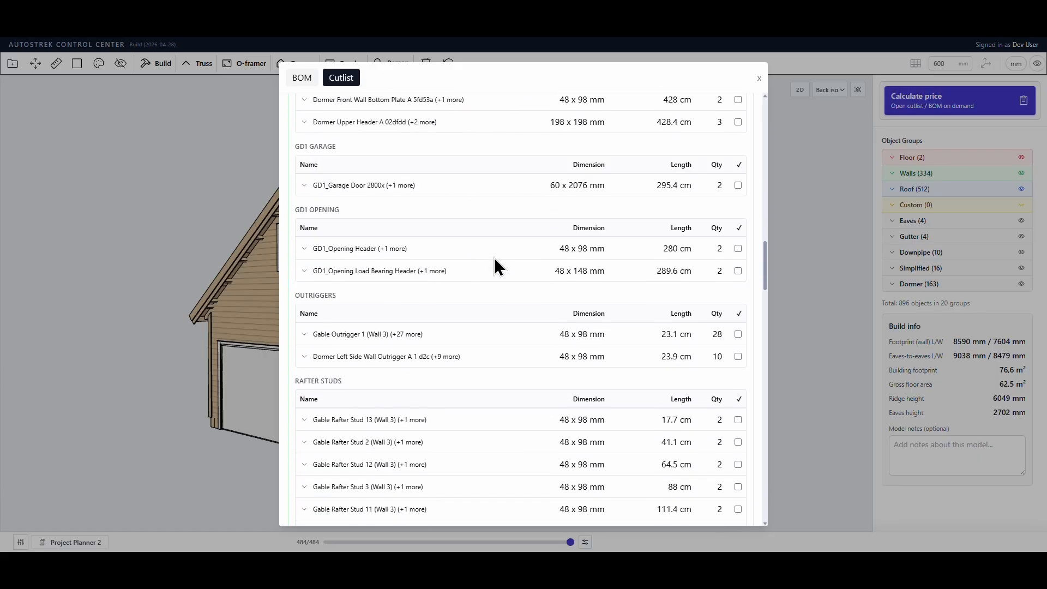
scroll(494, 258, down, 20)
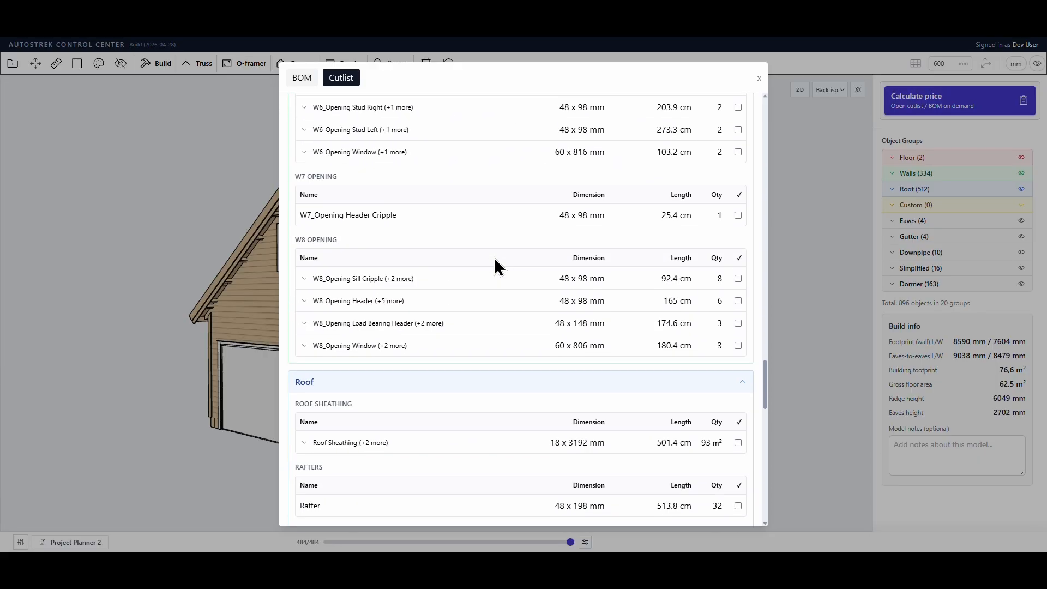
scroll(494, 257, down, 15)
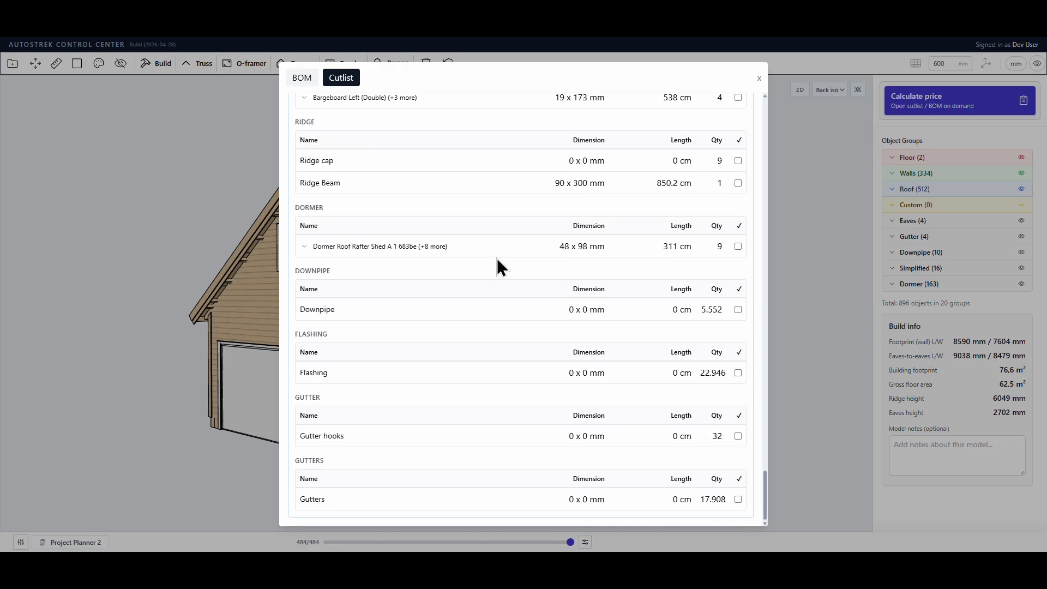
drag(767, 477, 745, 72)
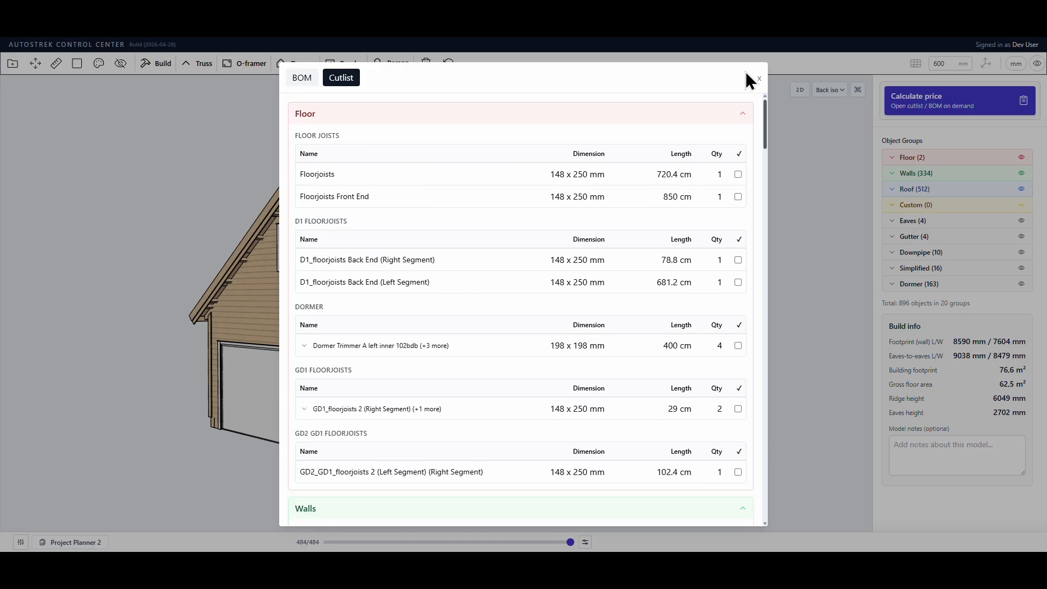
Generate the cutlist and price document from the bill of materials, review it, and close both the document and the material list
click(306, 82)
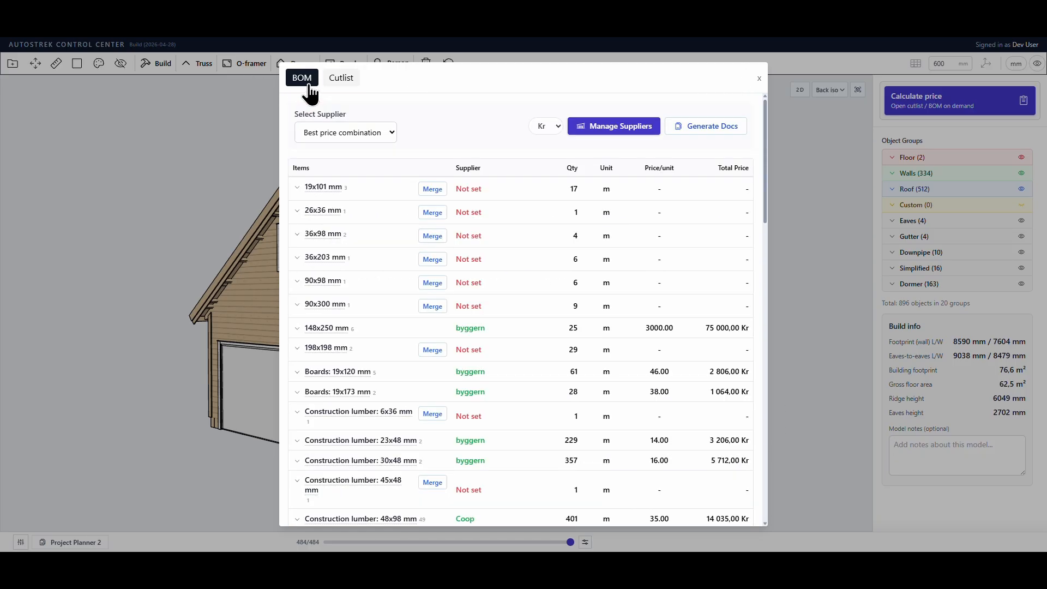
click(709, 134)
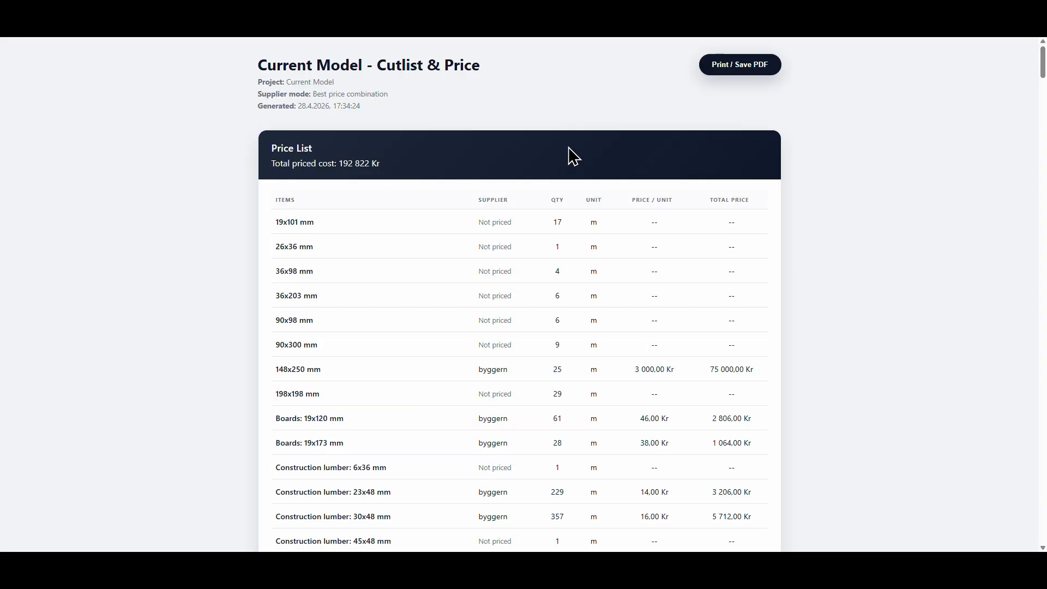
scroll(371, 276, down, 5)
scroll(372, 275, down, 20)
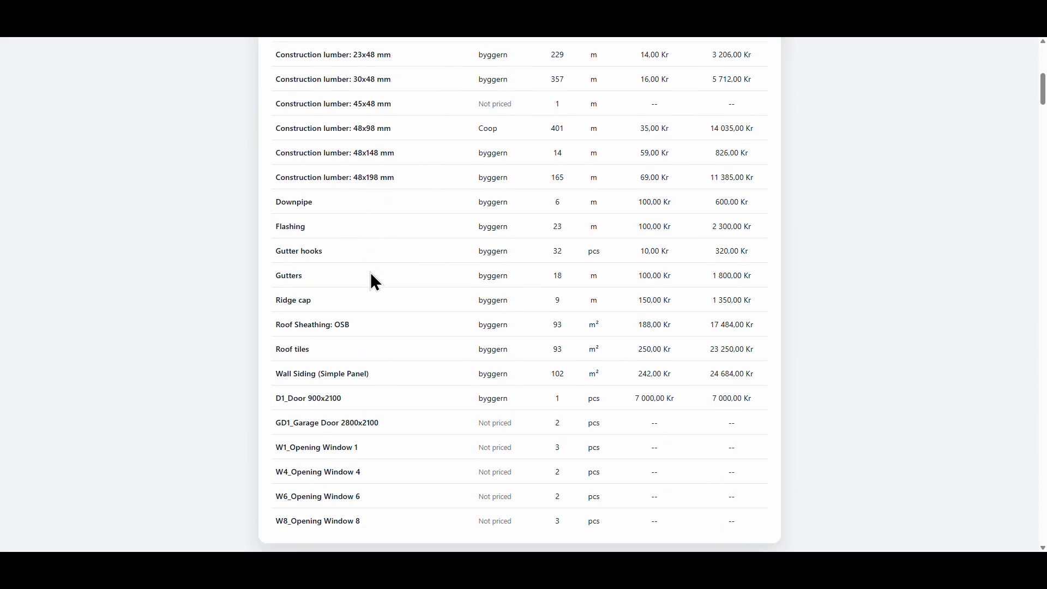
scroll(371, 273, down, 8)
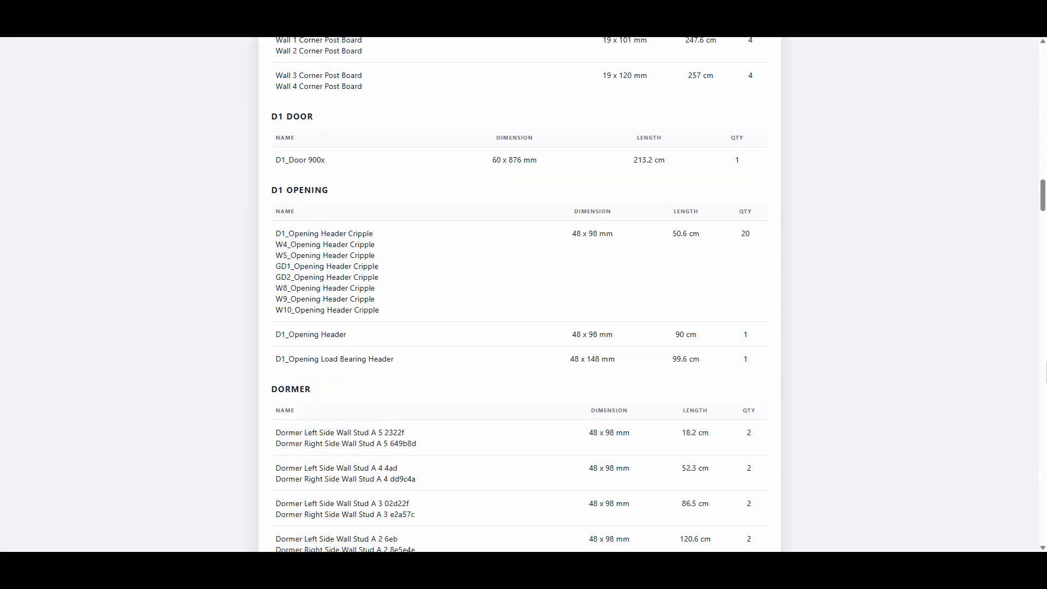
drag(1044, 208, 1046, 32)
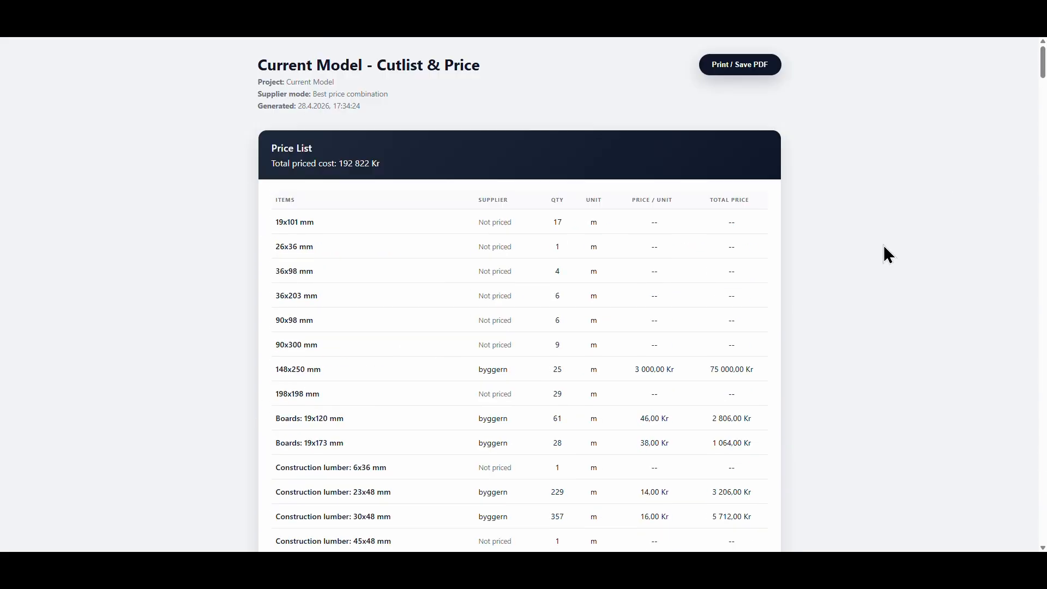
scroll(884, 246, down, 6)
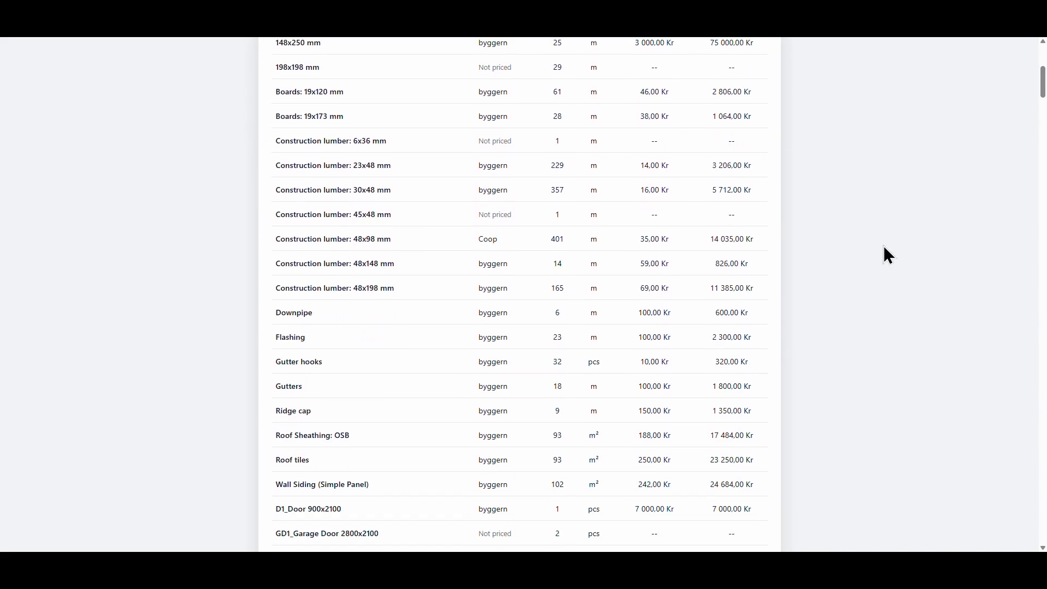
scroll(883, 253, up, 6)
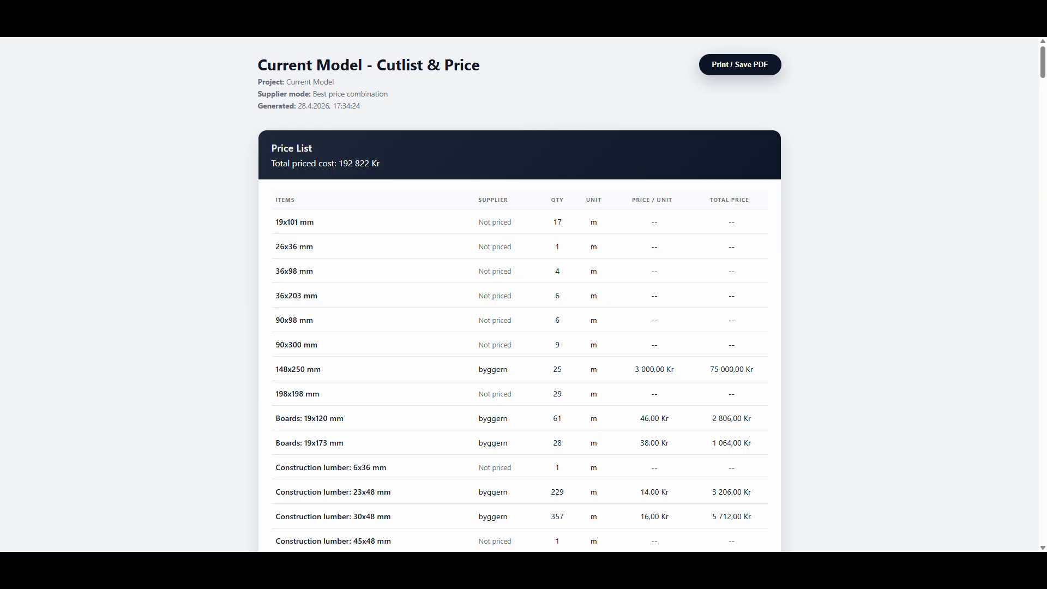
key(ctrl+w)
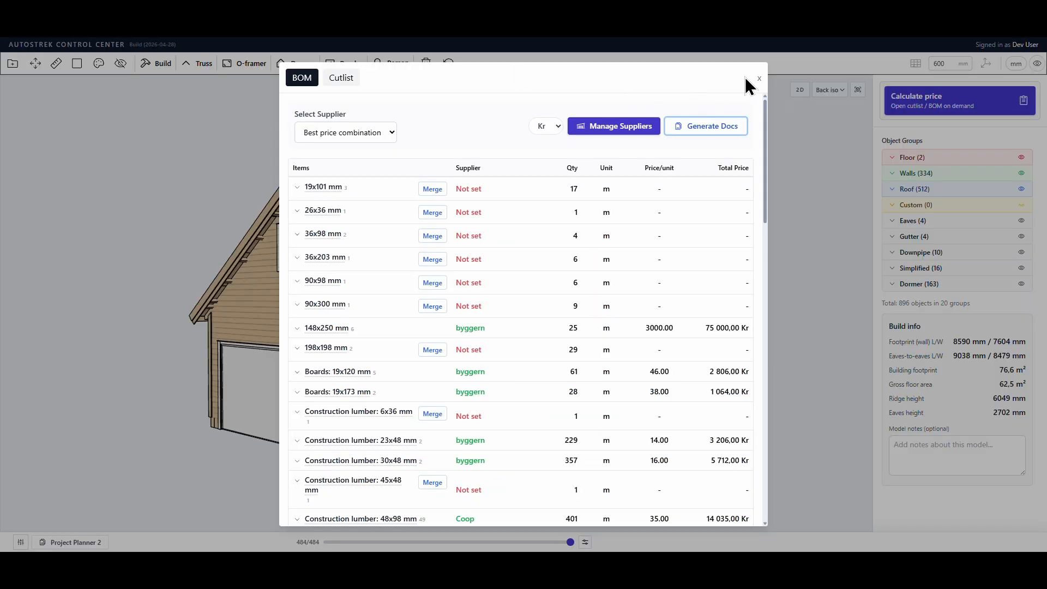
click(761, 77)
Inspect the finished garage in 3D from the long wall with the shed dormer
drag(755, 83, 385, 223)
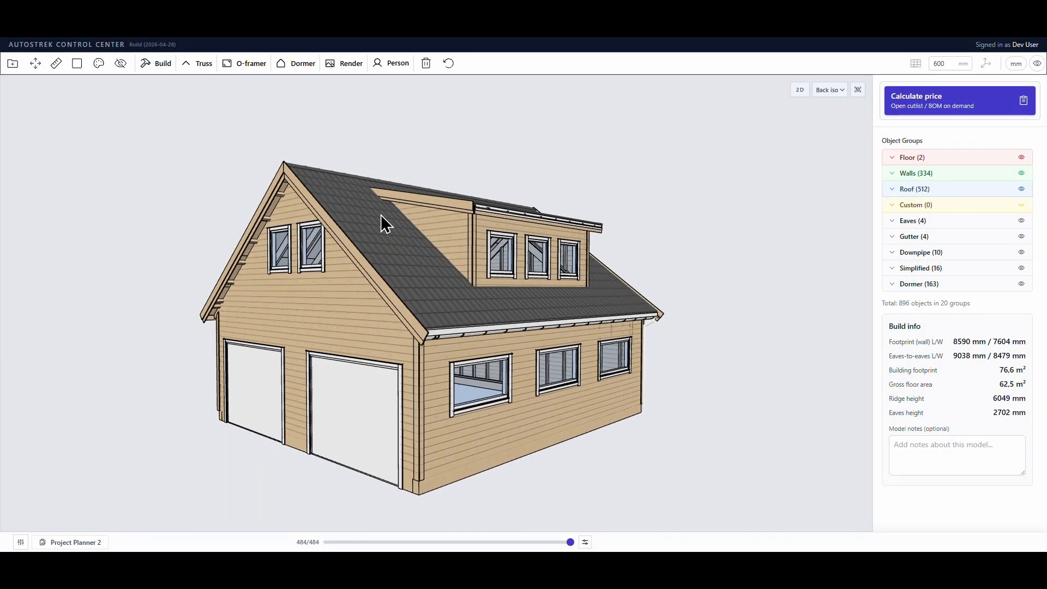
click(12, 64)
click(76, 132)
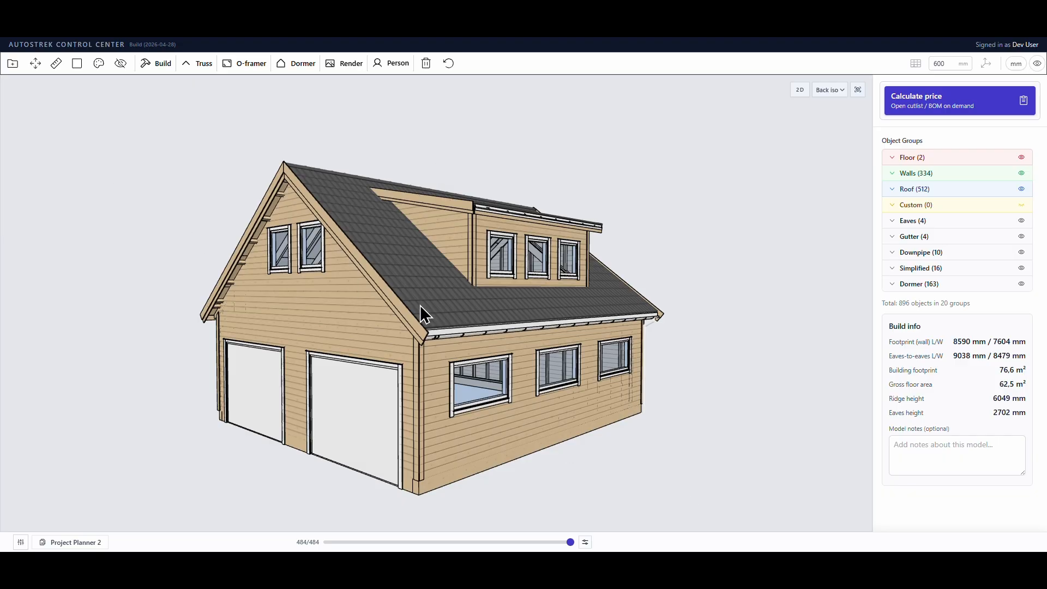
drag(420, 305, 368, 306)
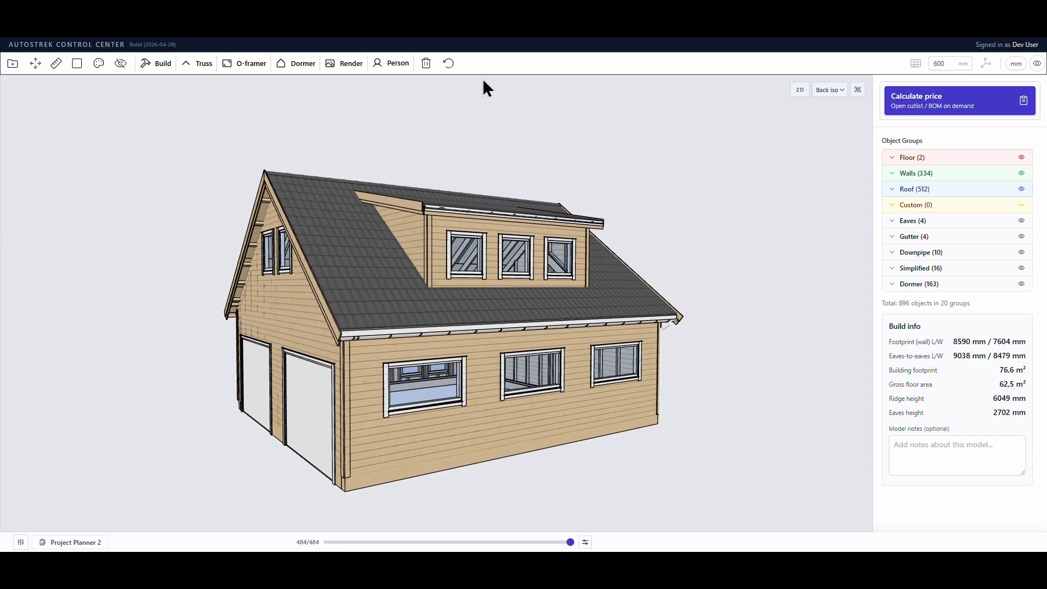
Open the Truss Builder
click(200, 63)
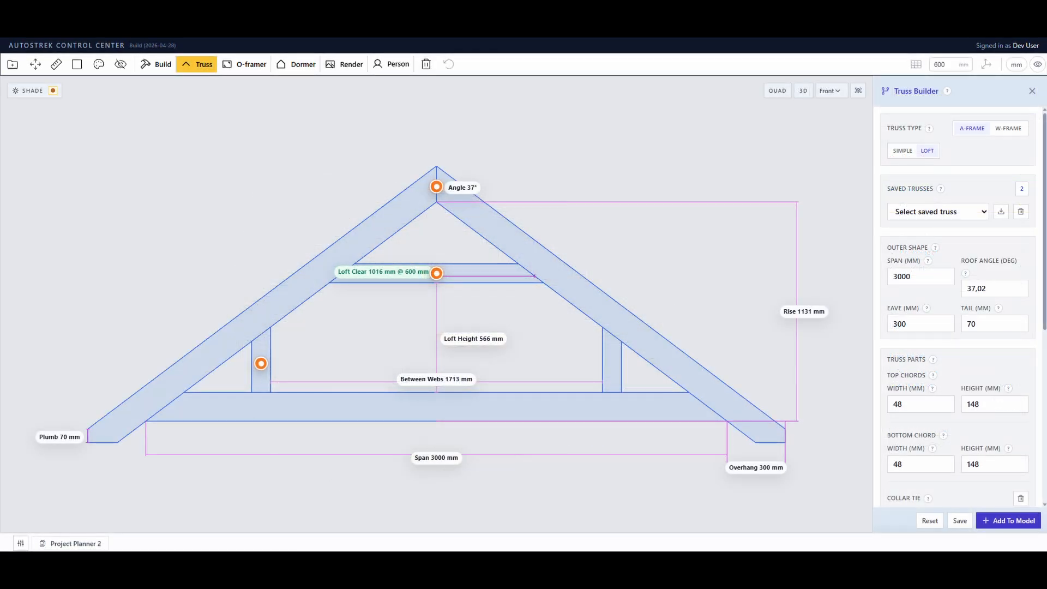